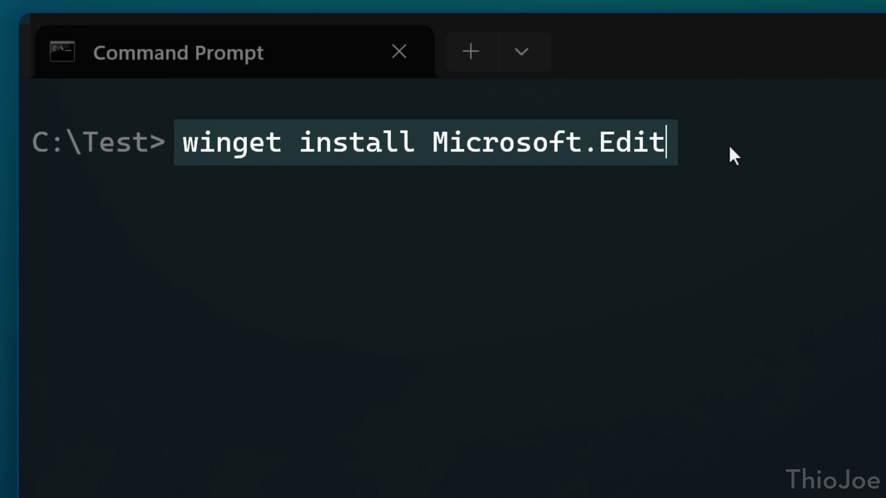
Step: Install Microsoft Edit with winget and open test.txt in it
key(Return)
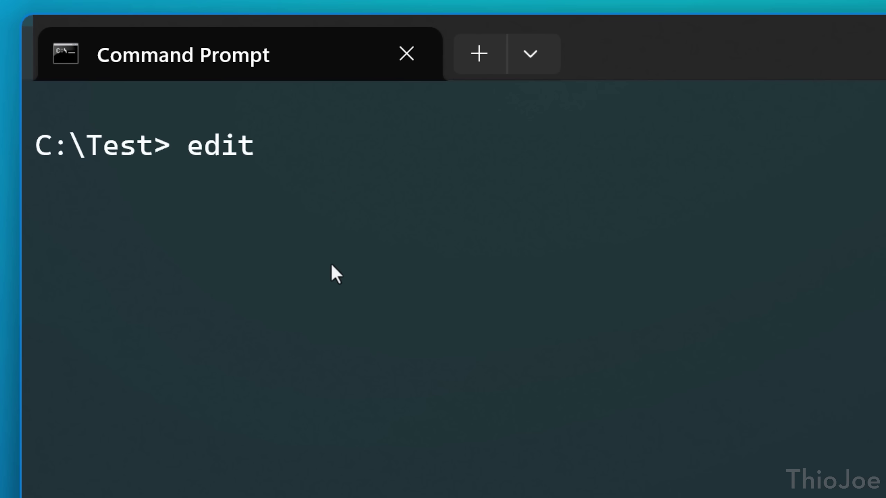
text(test.txt)
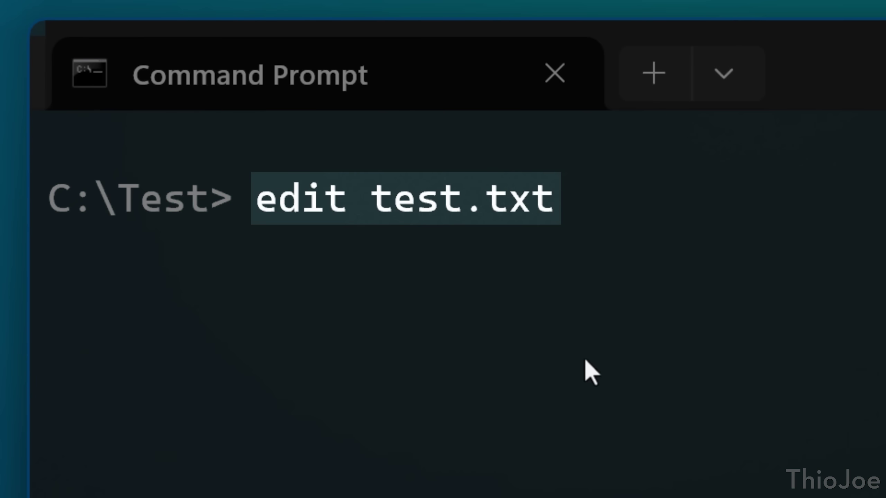
key(Return)
click(270, 171)
click(175, 103)
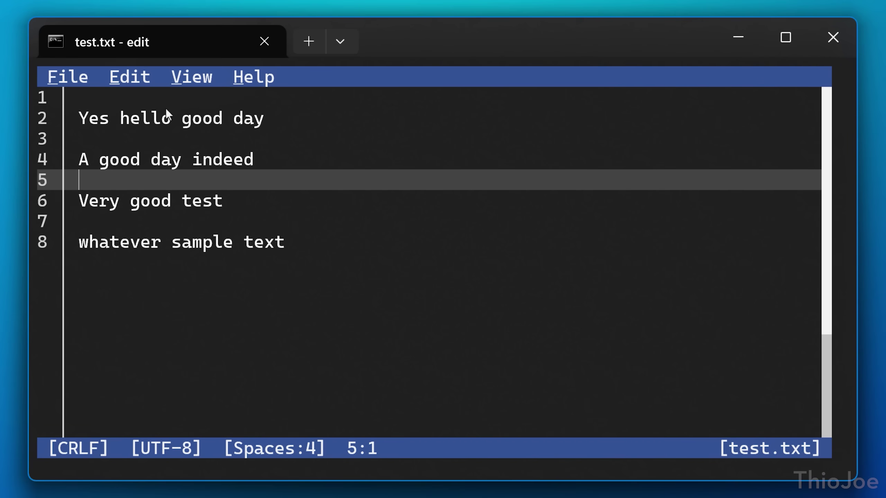
Step: Browse the File, Edit, View and Help menus of Microsoft Edit
click(174, 103)
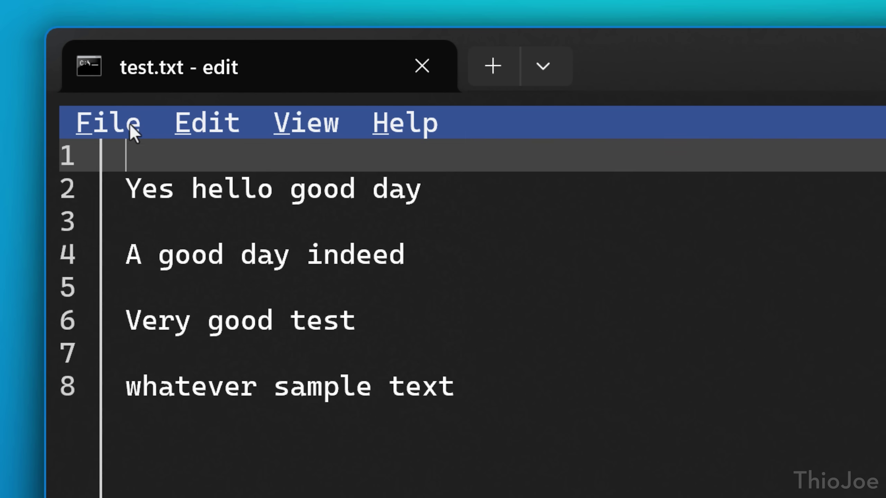
click(128, 123)
click(210, 123)
click(293, 126)
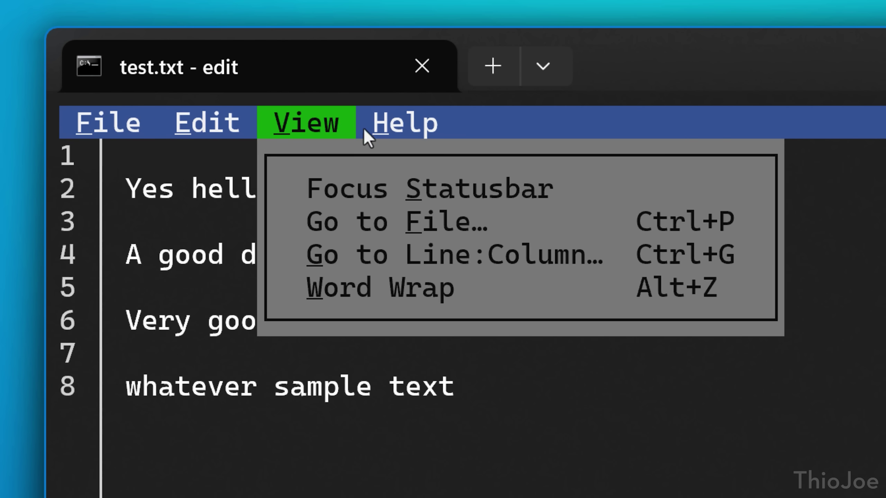
click(404, 127)
click(206, 122)
Step: Select 'o good day' at the end of line 2, then clear the selection
click(417, 188)
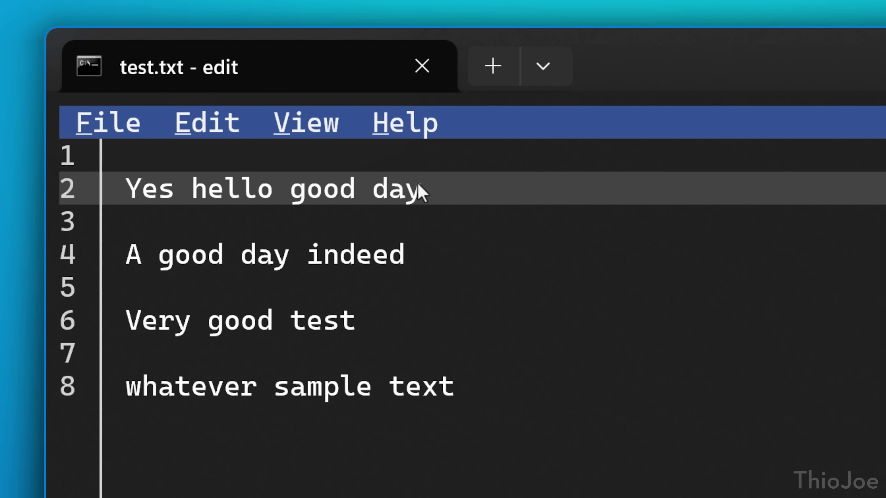
drag(417, 188, 261, 191)
click(443, 190)
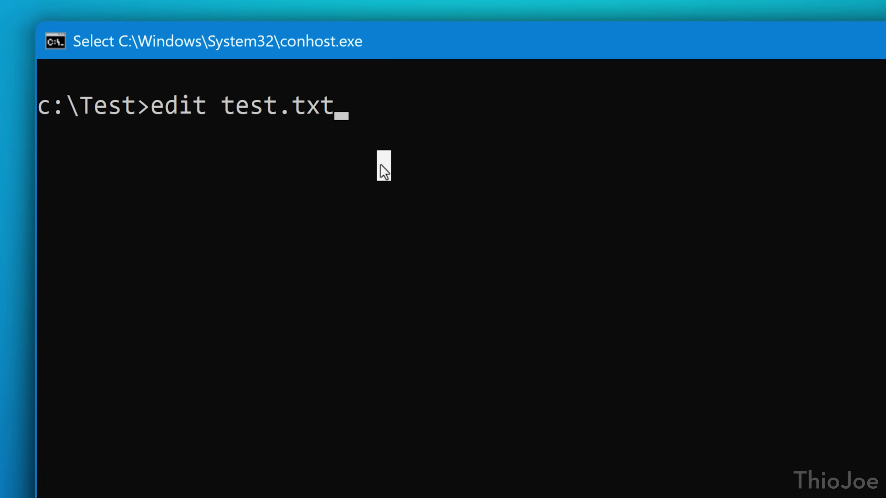
Step: Open test.txt in the classic console, check its Edit menu, and move the caret through lines 3 to 8
key(Return)
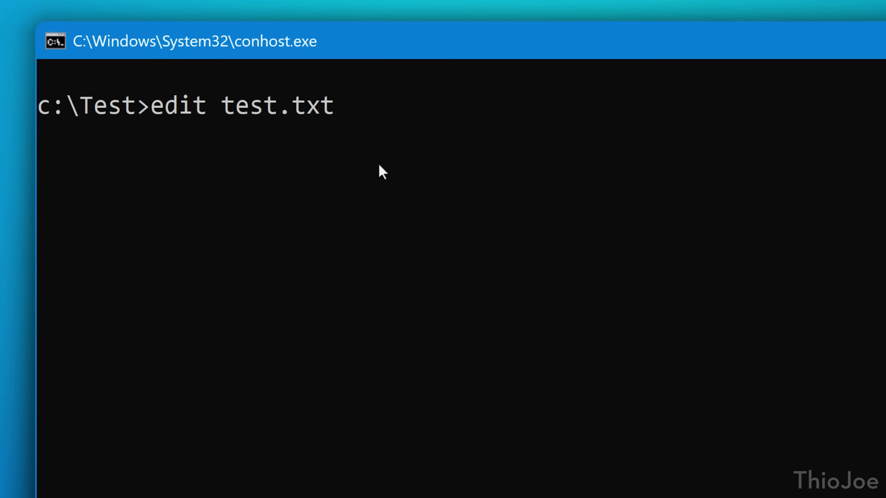
click(244, 83)
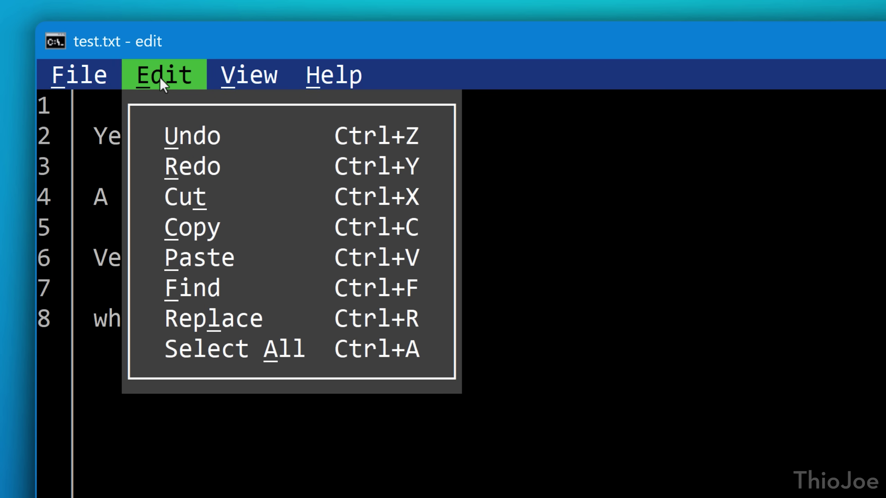
mouse_move(79, 79)
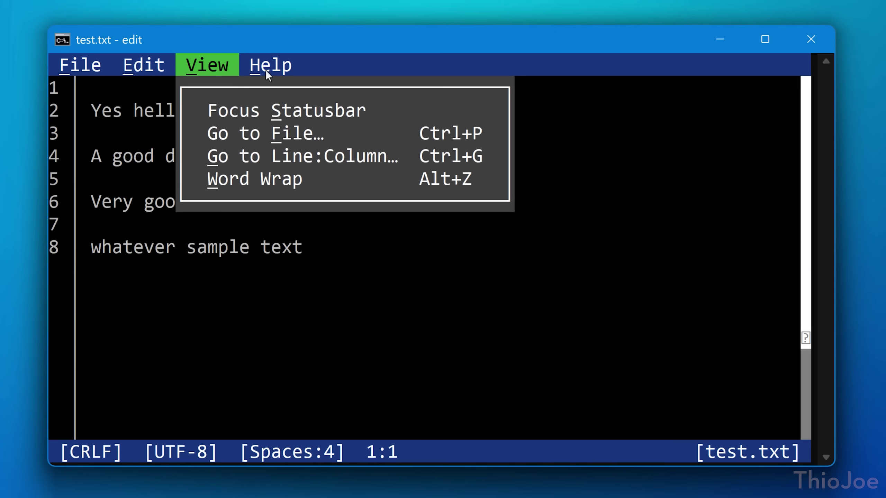
mouse_move(312, 80)
click(173, 132)
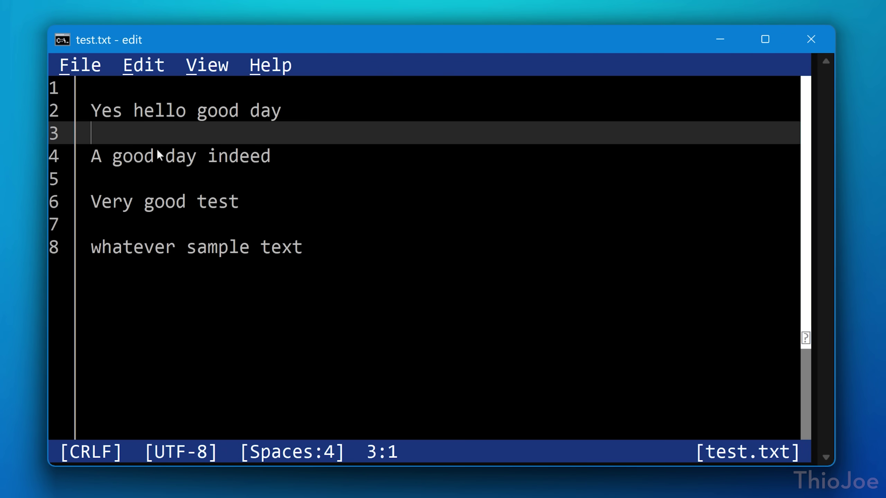
click(213, 178)
click(274, 202)
click(328, 246)
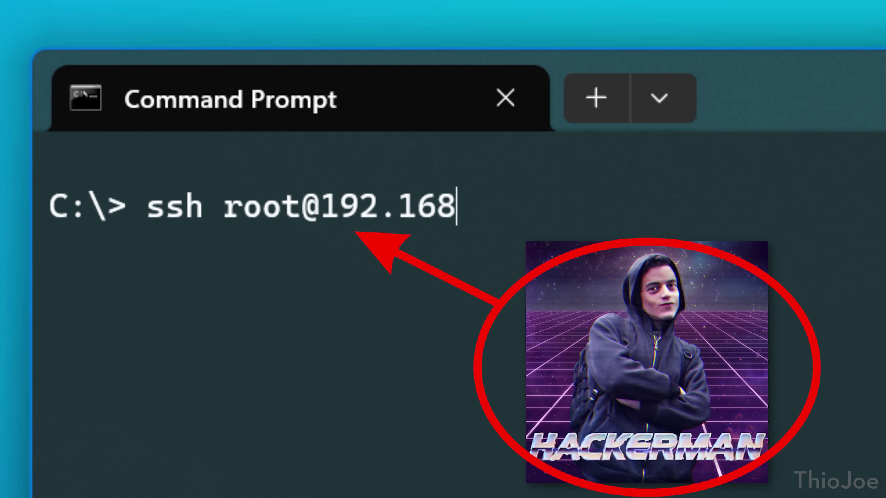
Step: Log in as root to the local network device over SSH
key(Return)
key(Return)
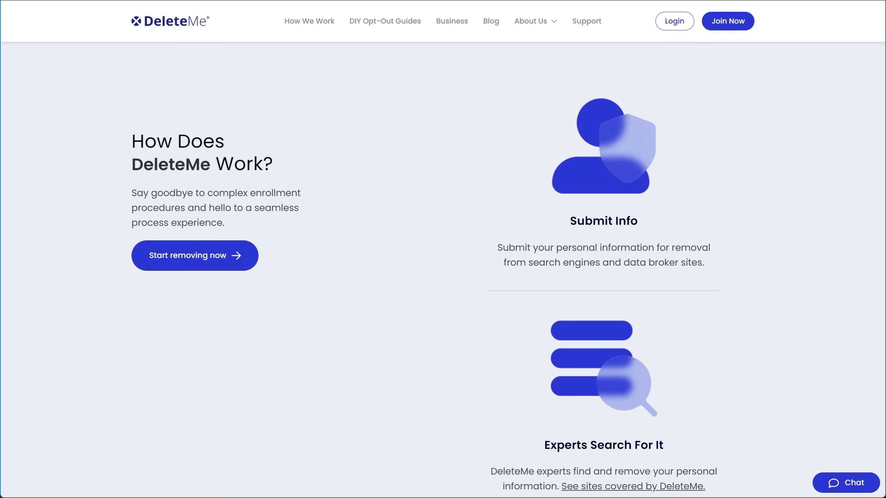
Step: Scroll through the DeleteMe homepage and the Google results showing data-broker listings
scroll(604, 266, down, 9)
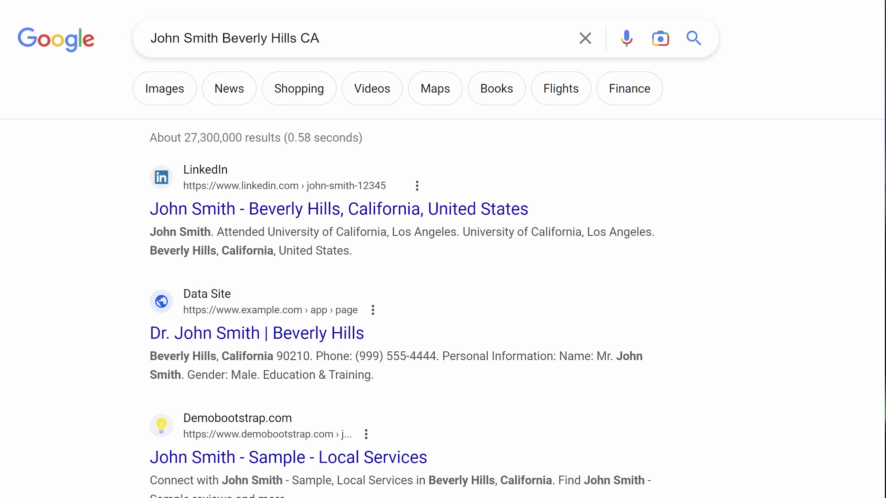
scroll(443, 249, down, 5)
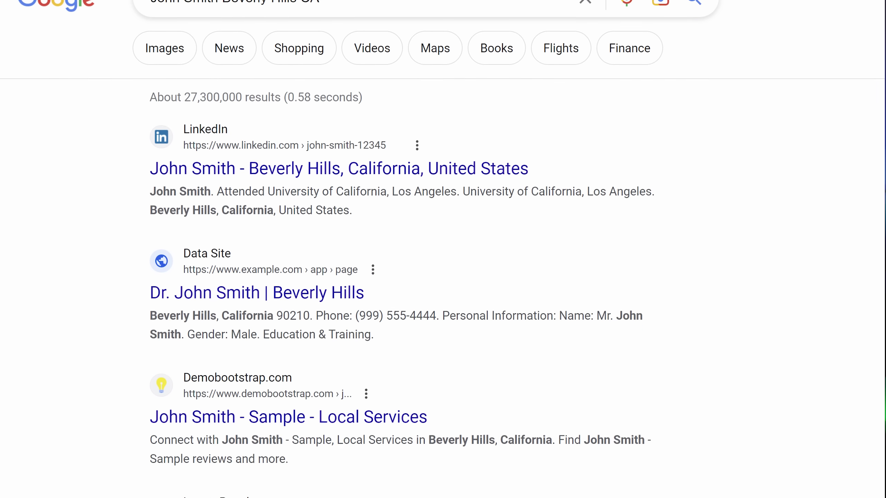
scroll(443, 249, down, 6)
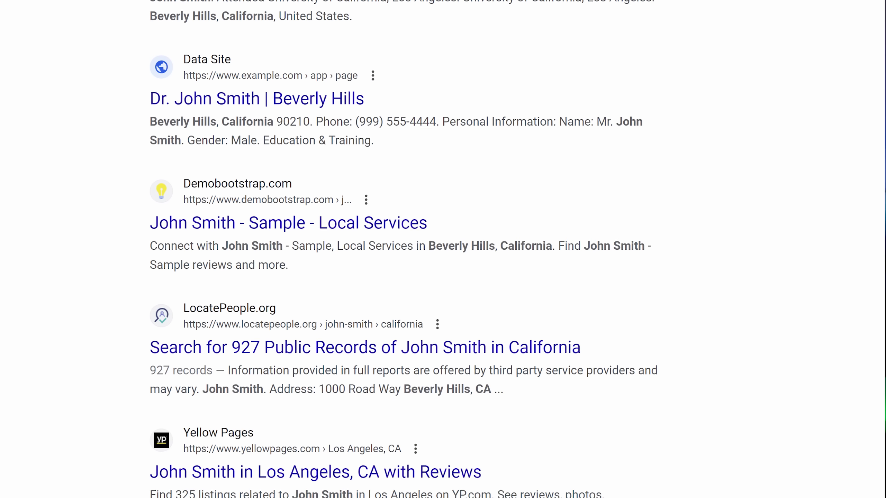
scroll(443, 250, down, 3)
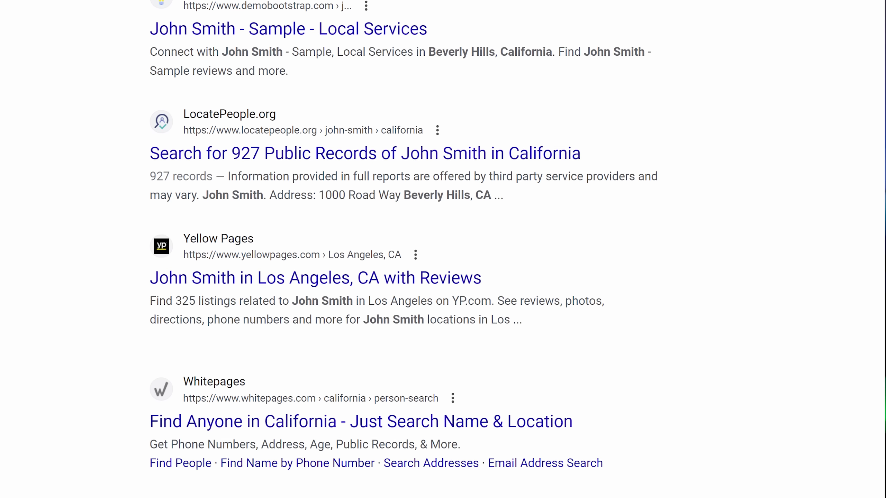
scroll(443, 249, down, 6)
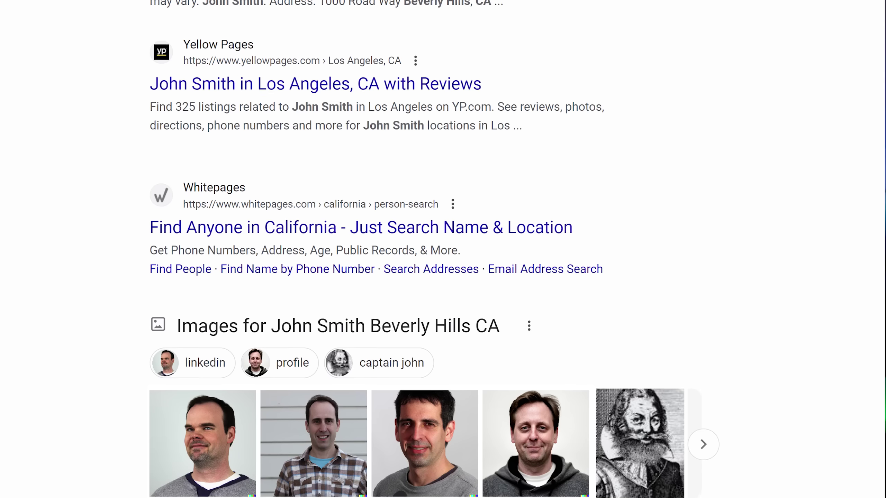
scroll(443, 249, down, 6)
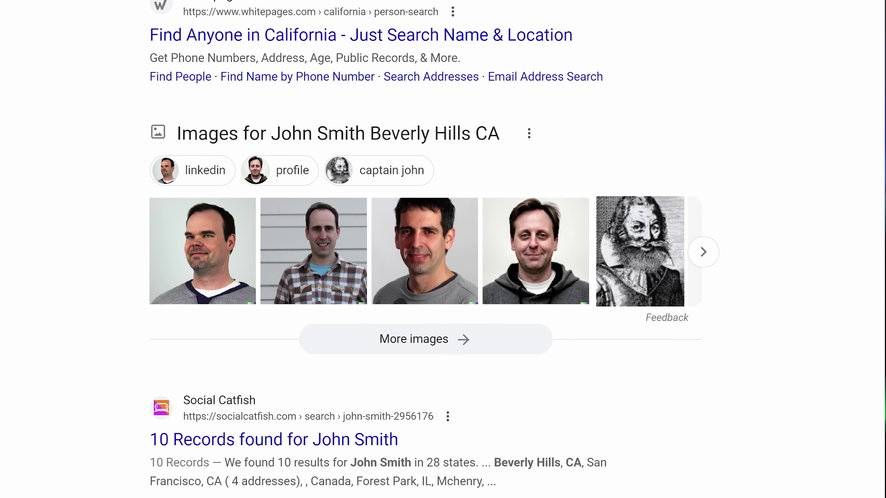
scroll(443, 249, down, 6)
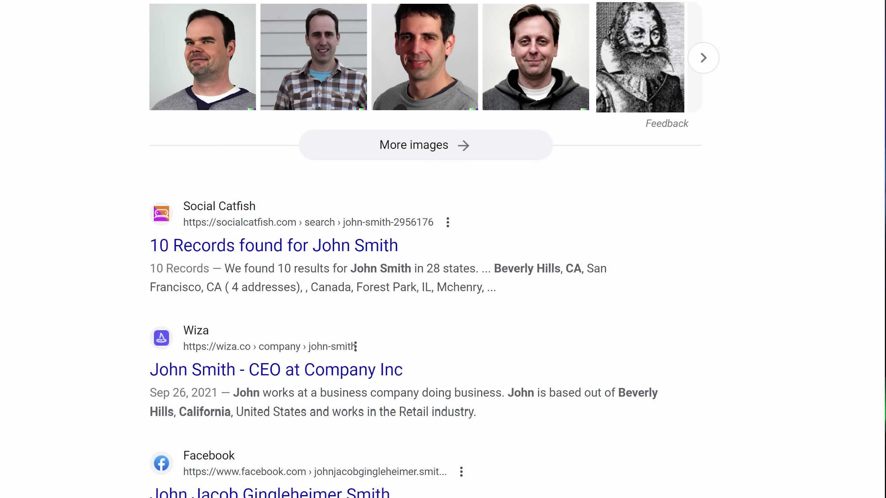
scroll(443, 249, down, 3)
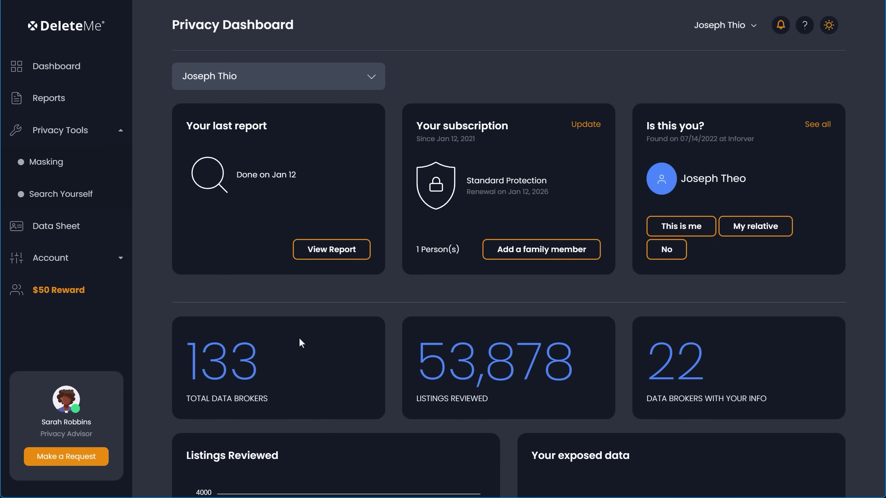
Step: Review the DeleteMe dashboard and report, then go to Privacy Tools > Masking
scroll(414, 377, down, 1)
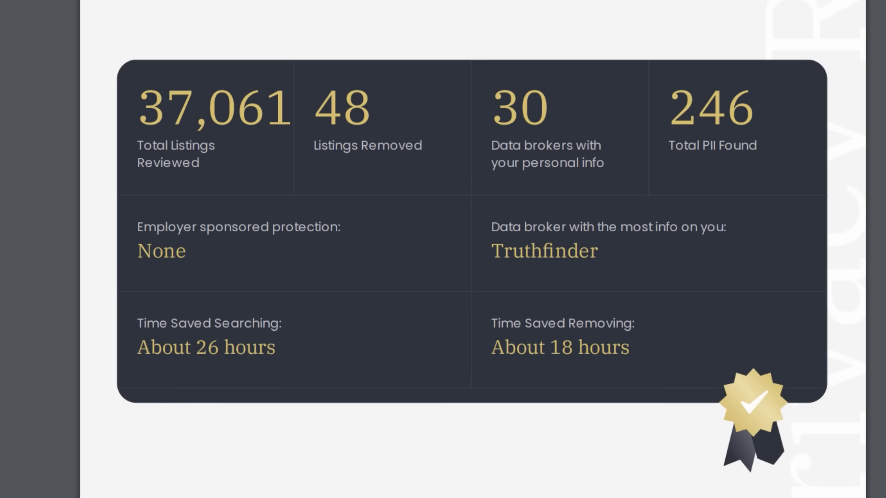
drag(882, 81, 881, 190)
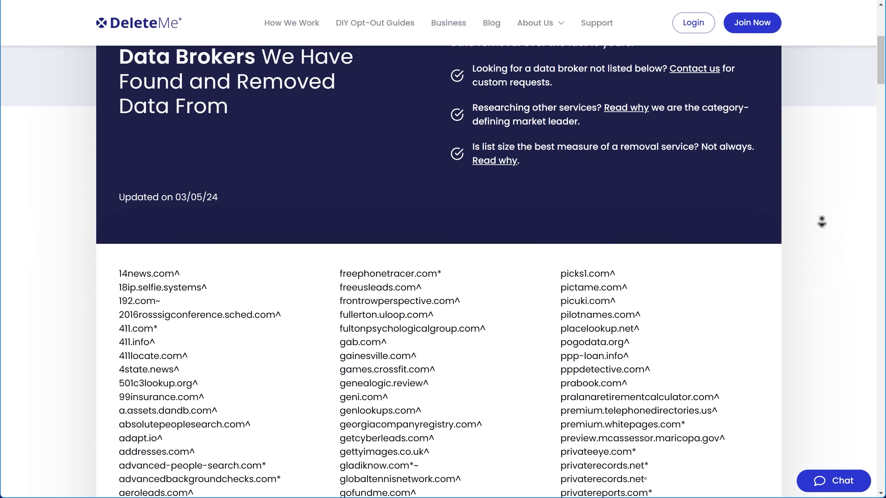
middle_click(827, 206)
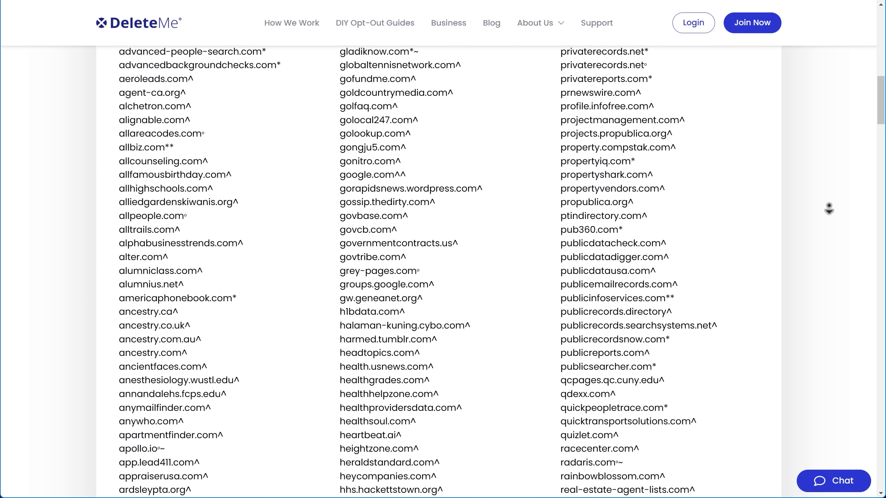
click(237, 265)
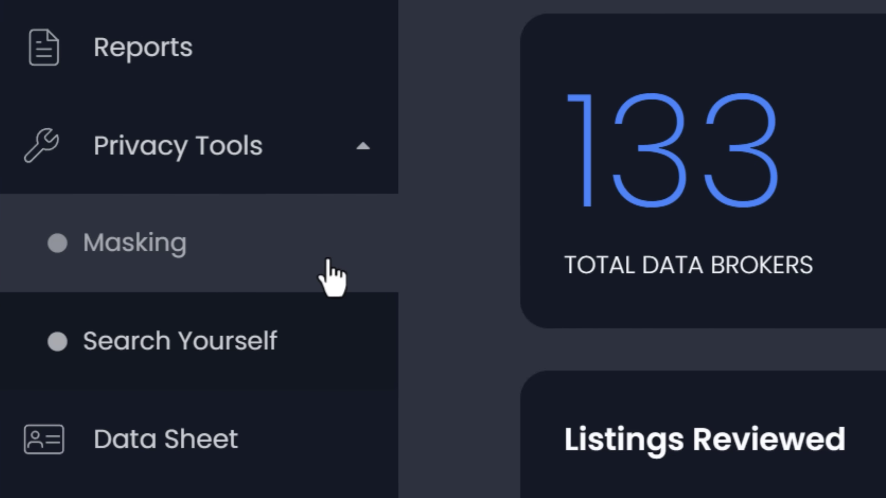
click(340, 263)
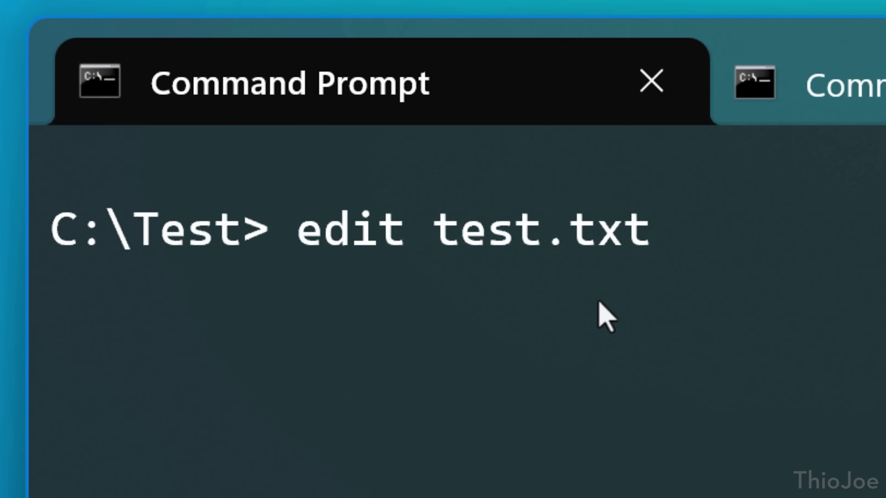
Step: Open test.txt in Microsoft Edit and switch to the Command Prompt tab
key(Return)
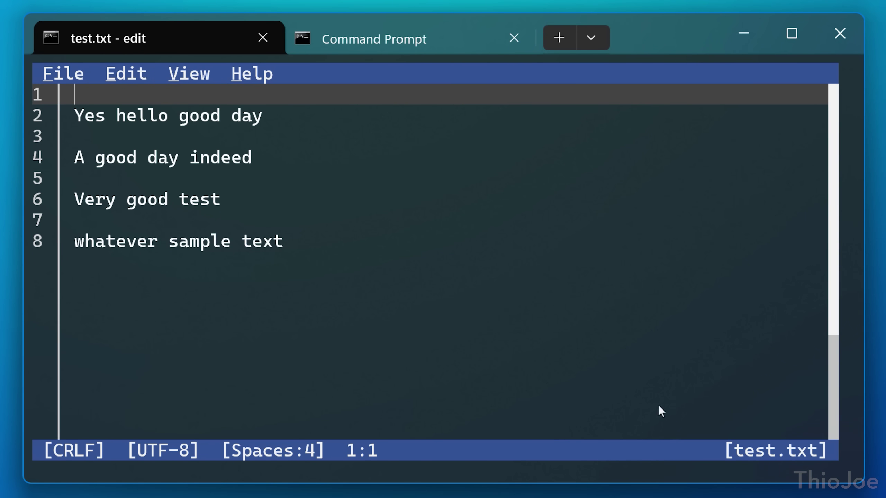
click(383, 44)
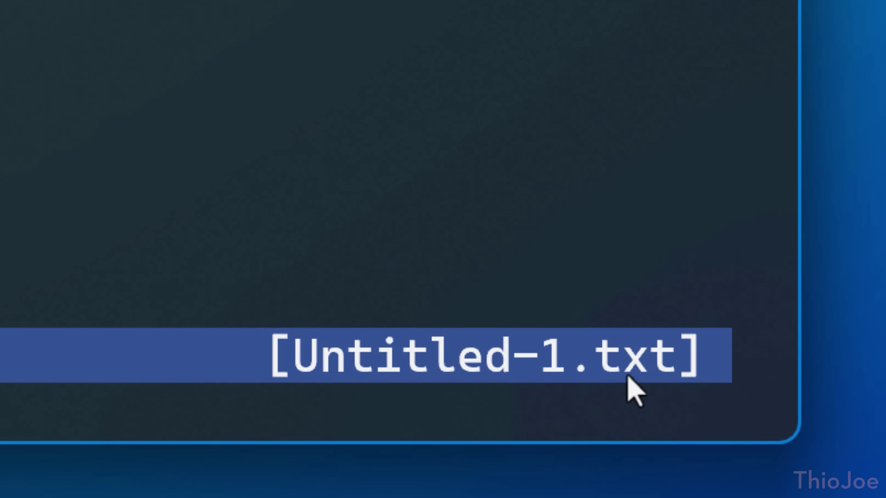
Step: Save the blank untitled document as Name.txt in C:\Test
key(ctrl+s)
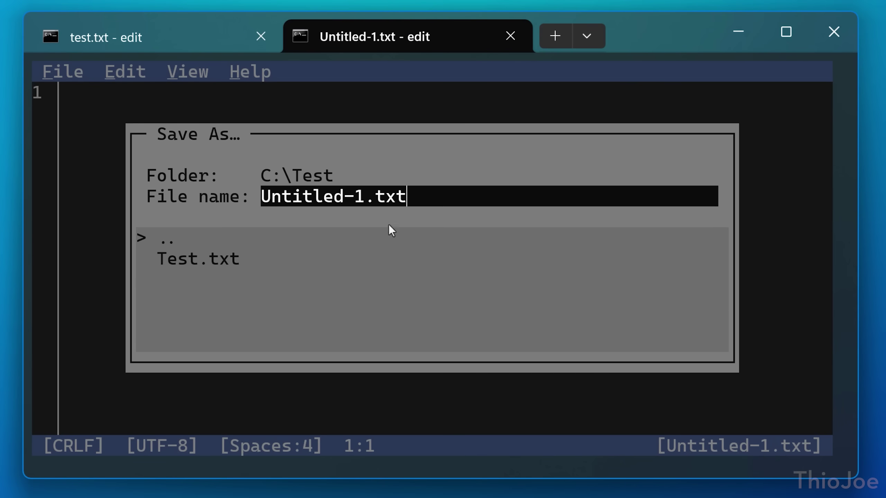
drag(361, 197, 231, 193)
text(Name)
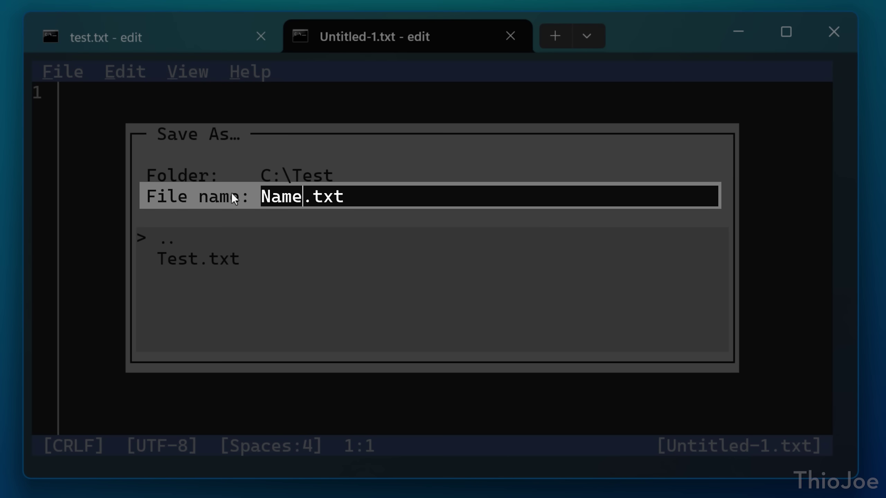
key(Return)
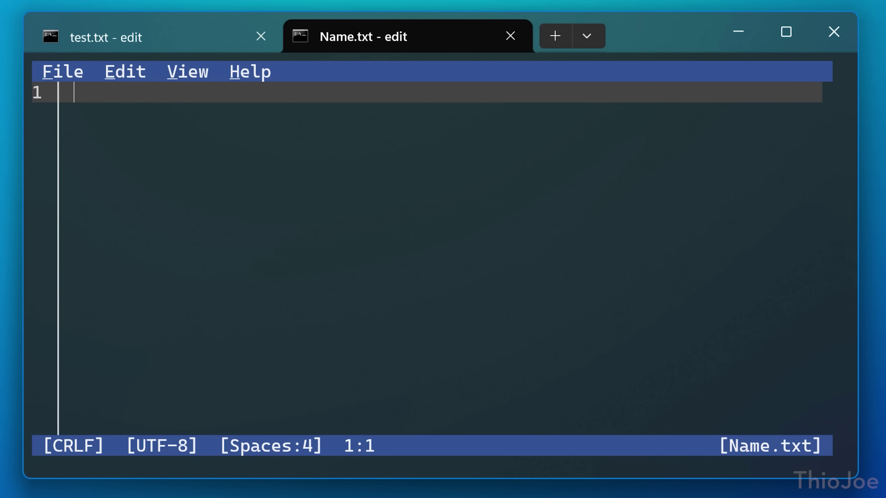
Step: Return to test.txt and open its Edit menu, trying the View and File menus along the way
click(156, 39)
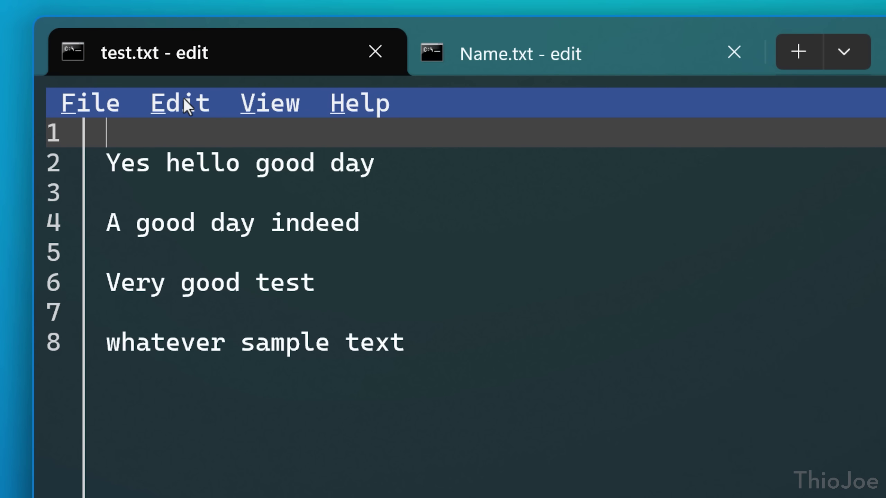
click(127, 72)
click(259, 113)
click(635, 327)
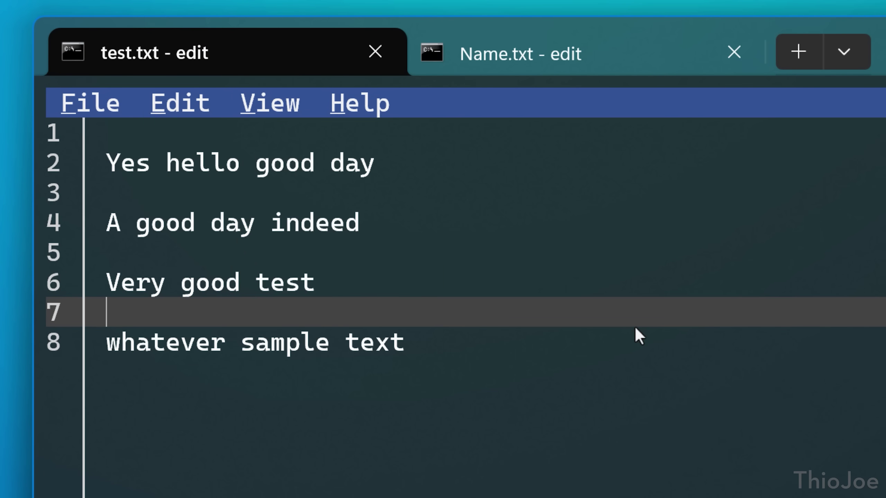
key(alt+f)
key(Escape)
key(alt+e)
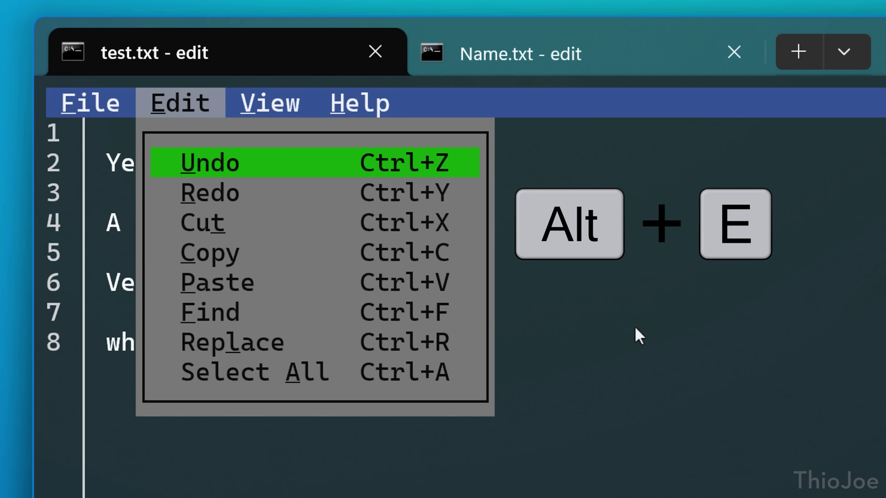
click(650, 337)
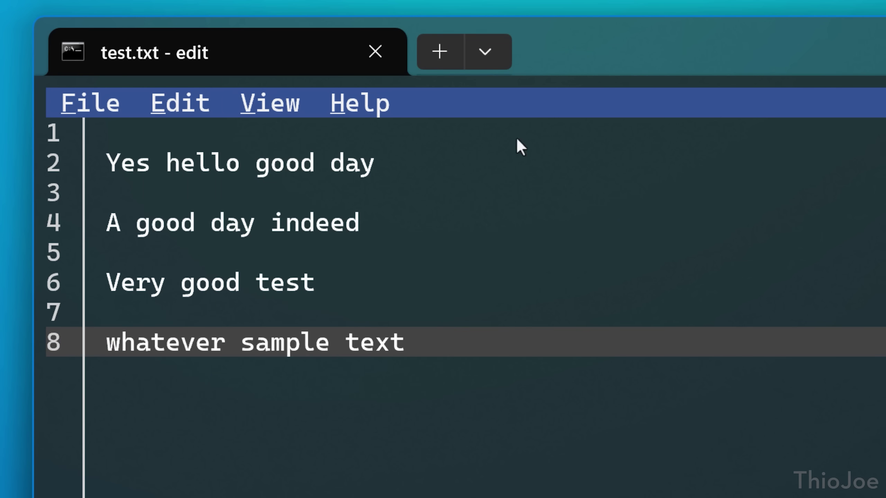
click(185, 102)
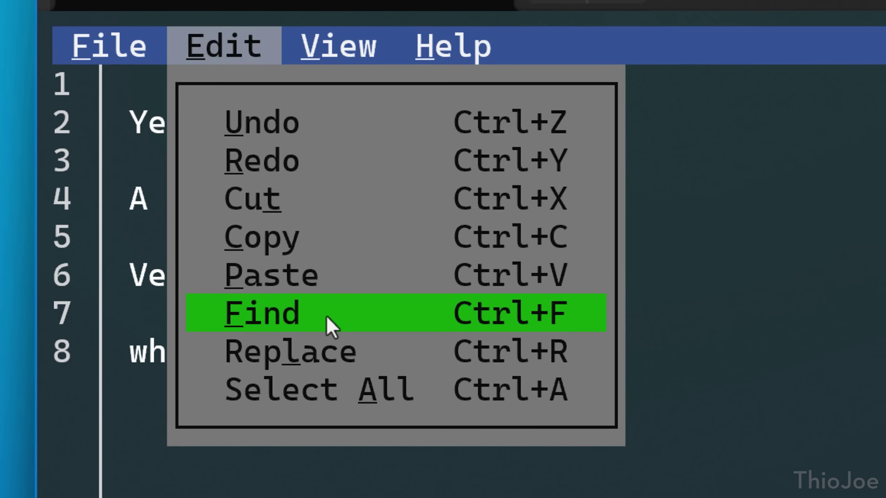
Step: Find 'good' in test.txt, toggling Match Case, Whole Word and Use Regex on and off
click(328, 316)
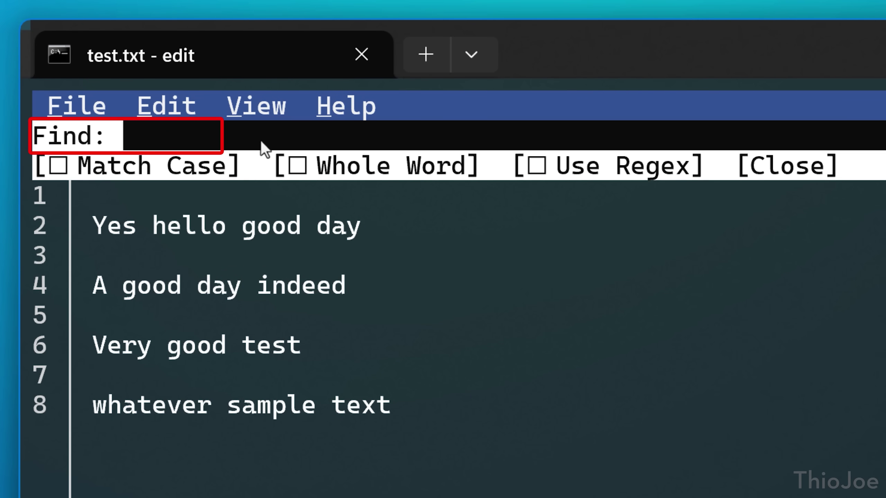
text(good)
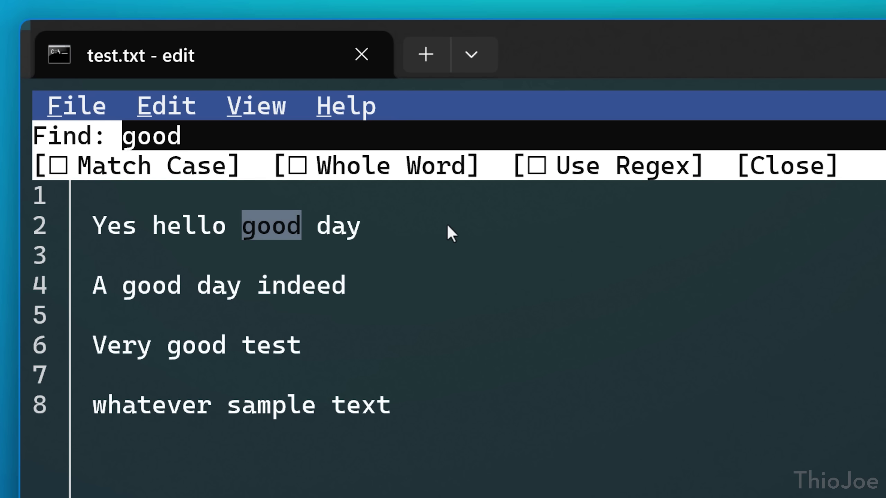
key(Return)
key(Return)
key(Return)
key(Return)
key(Return)
key(Return)
key(Return)
key(Return)
key(Return)
click(142, 159)
click(161, 168)
click(365, 168)
click(365, 167)
click(577, 168)
click(618, 173)
click(768, 176)
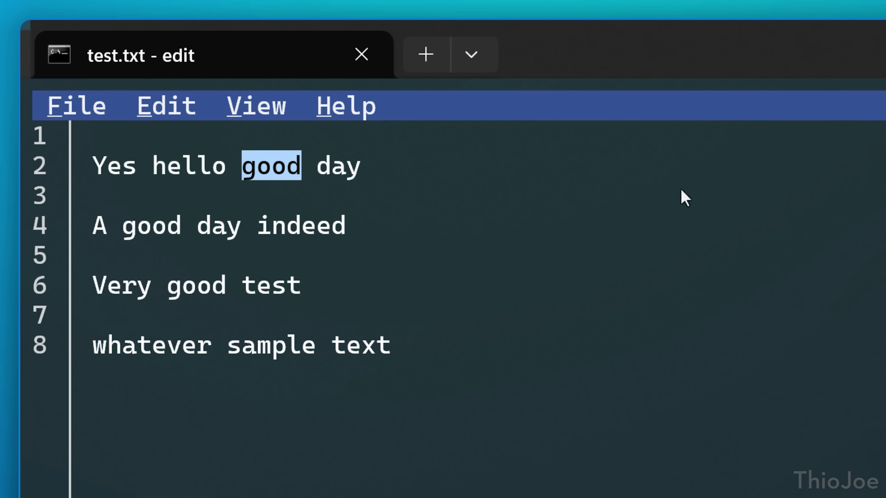
Step: Reopen the search, toggle Whole Word again, and bring up Find and Replace
click(167, 106)
click(203, 317)
click(276, 166)
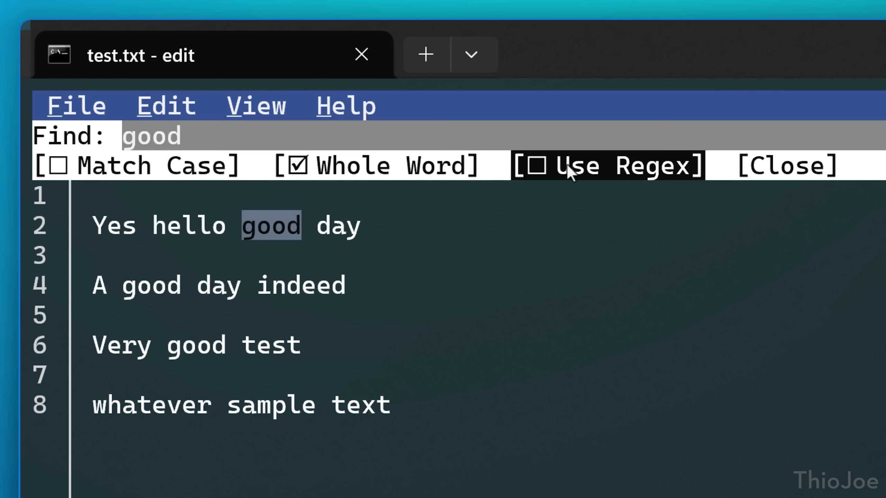
click(352, 173)
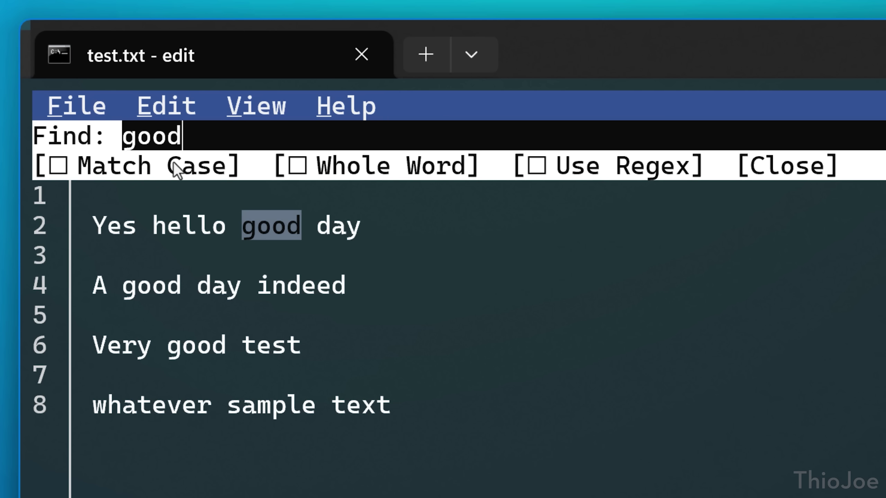
key(Tab)
key(Tab)
key(Tab)
key(Tab)
key(Tab)
key(Tab)
key(Tab)
key(Tab)
key(Tab)
key(Tab)
key(Tab)
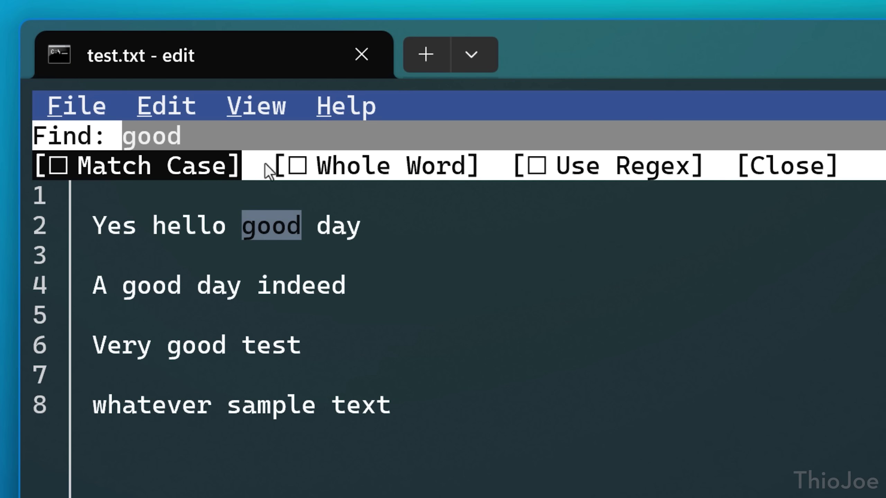
key(alt+e)
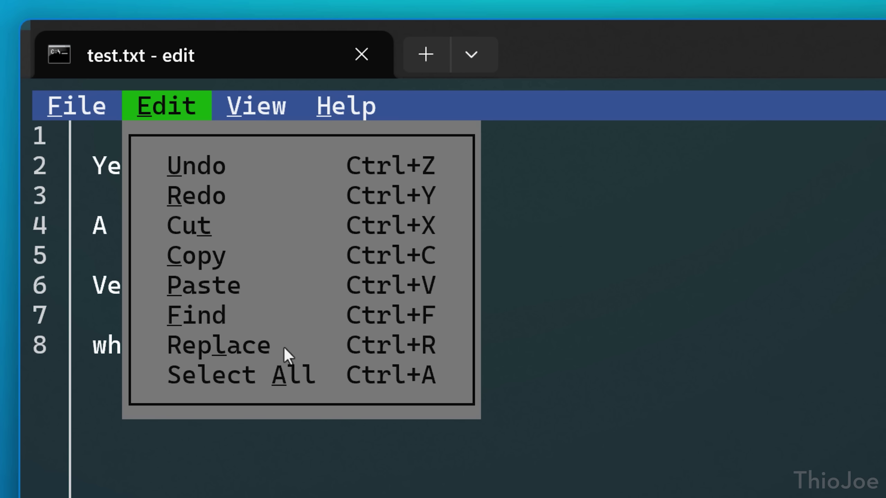
click(284, 347)
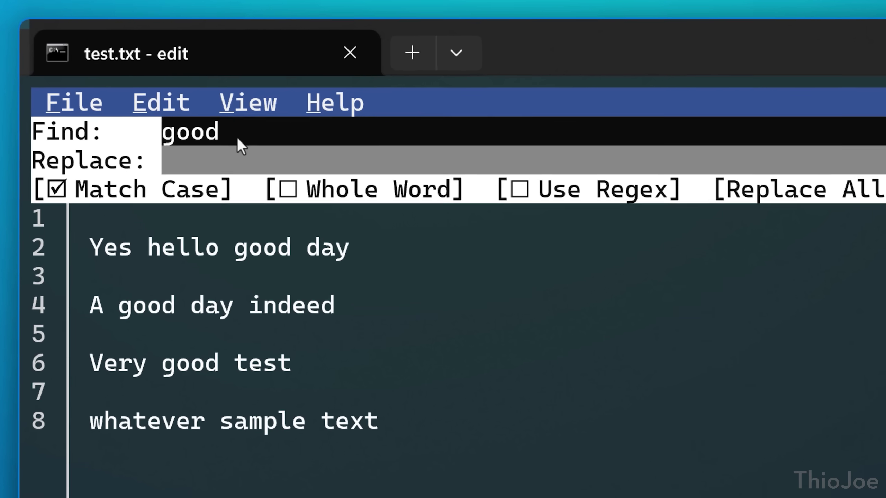
Step: Step to the 'good' on line 4 and replace it with 'bad'
key(Return)
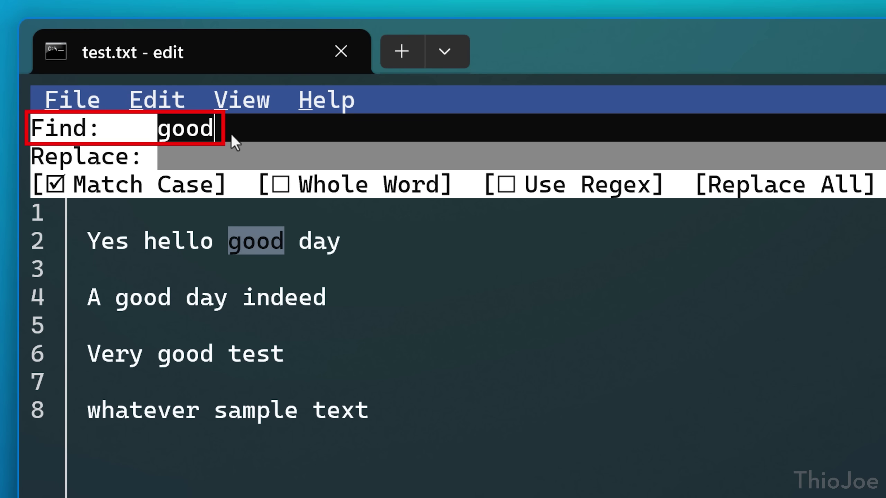
key(Return)
key(Return)
key(Return)
key(Return)
key(Return)
key(Return)
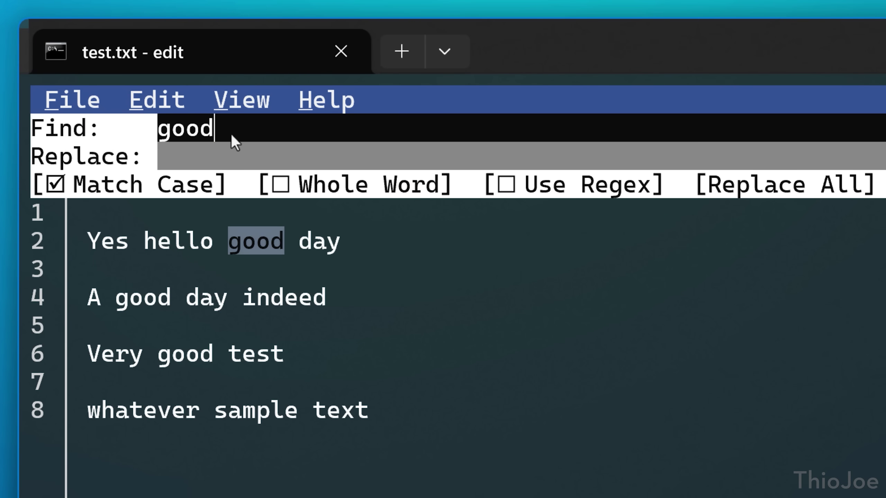
key(Return)
click(226, 149)
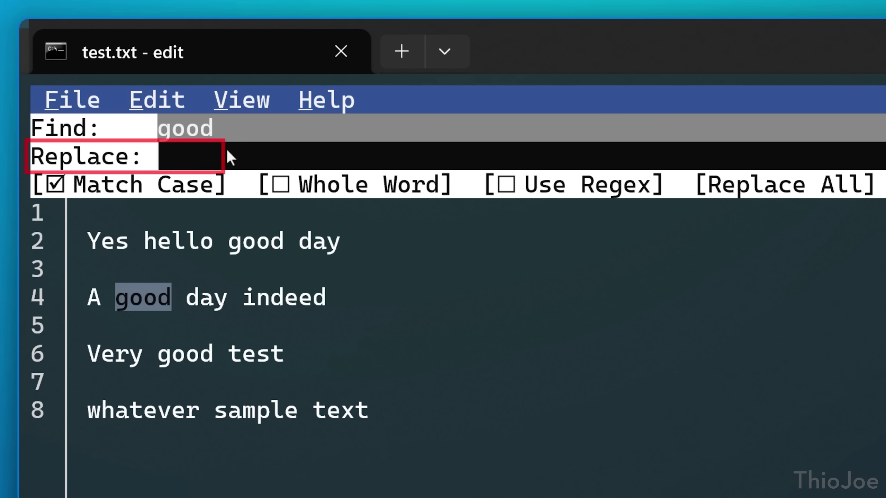
text(bad)
key(Return)
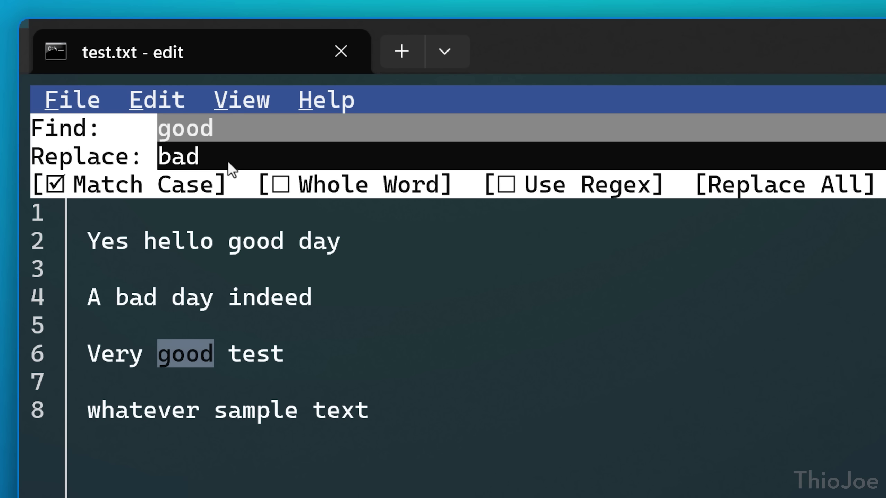
Step: Jump to the next matches of 'good' with F3 and turn Match Case off
key(F3)
key(F3)
key(F3)
key(F3)
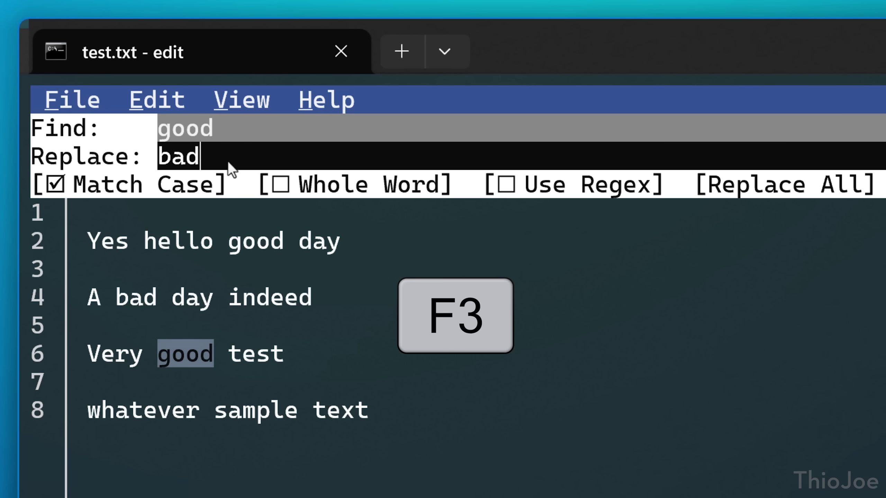
key(F3)
key(F3)
key(F3)
key(F3)
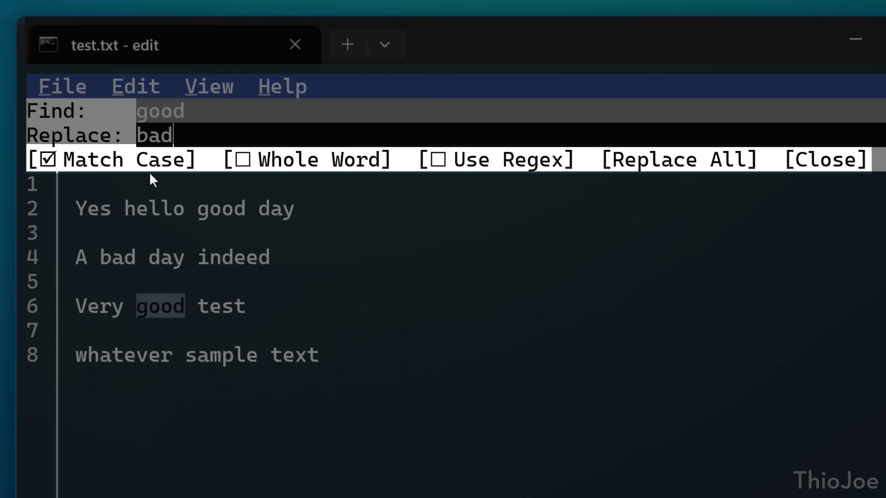
click(150, 166)
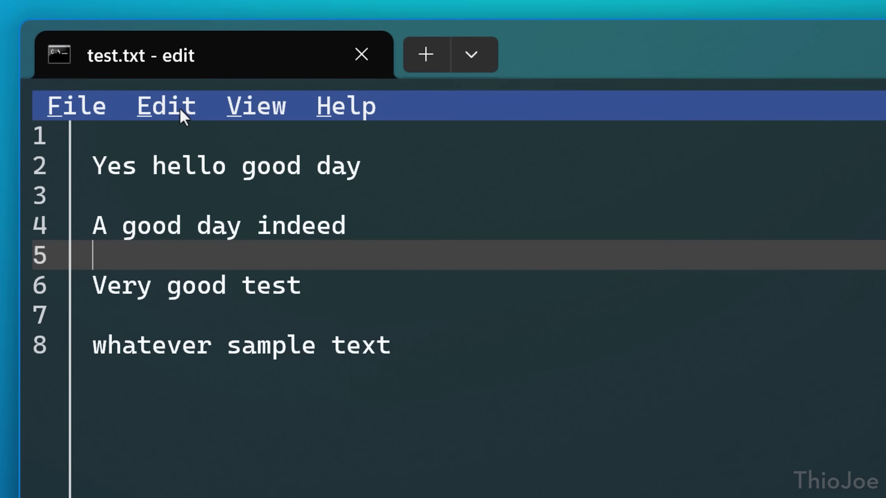
click(145, 91)
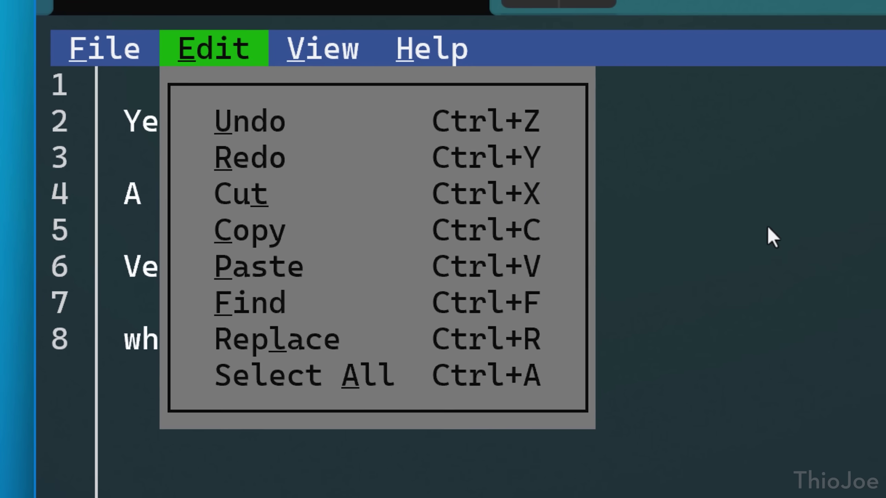
Step: Copy 'indeed' from line 4, paste it below line 8, then undo the paste
click(767, 230)
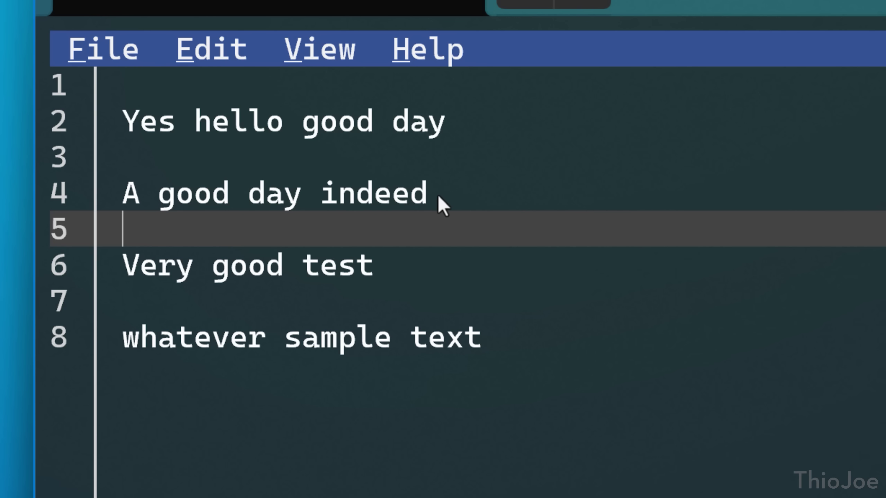
drag(438, 200, 323, 207)
key(ctrl+c)
click(555, 354)
key(Return)
key(Return)
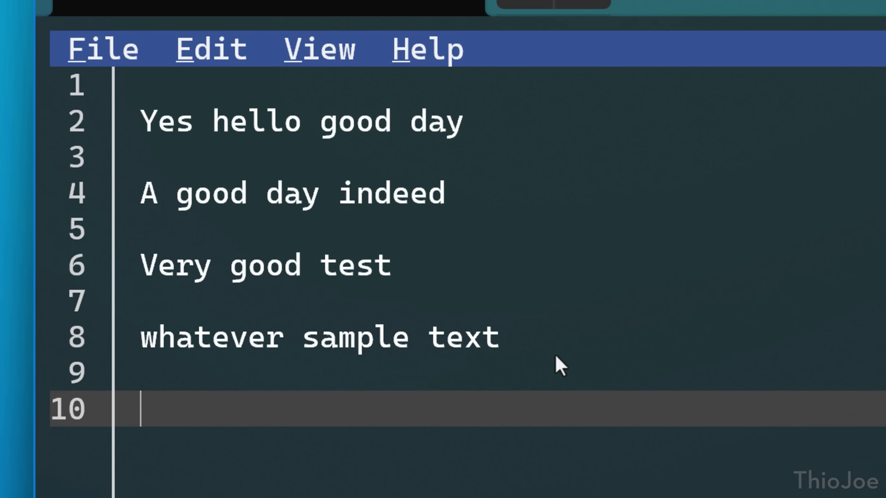
key(ctrl+v)
key(ctrl+v)
click(211, 43)
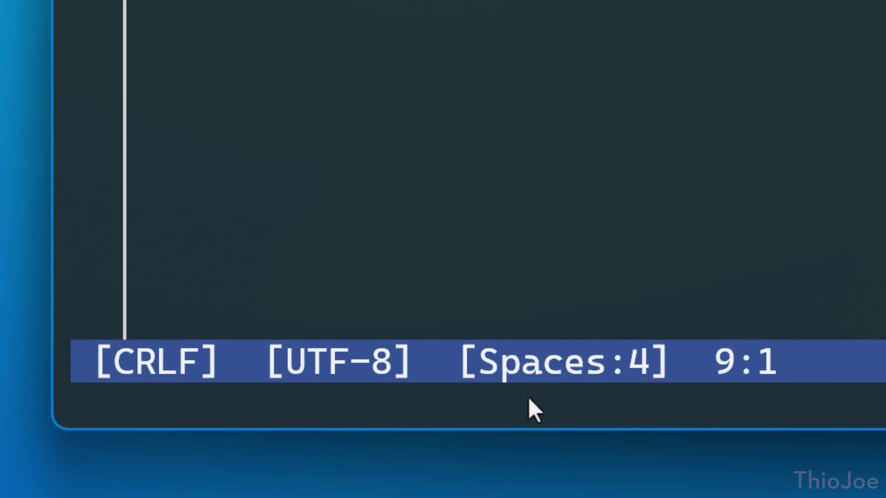
Step: Switch indentation to tabs and type tab-indented lines 'asdf' and 'asfdasfd'
click(533, 375)
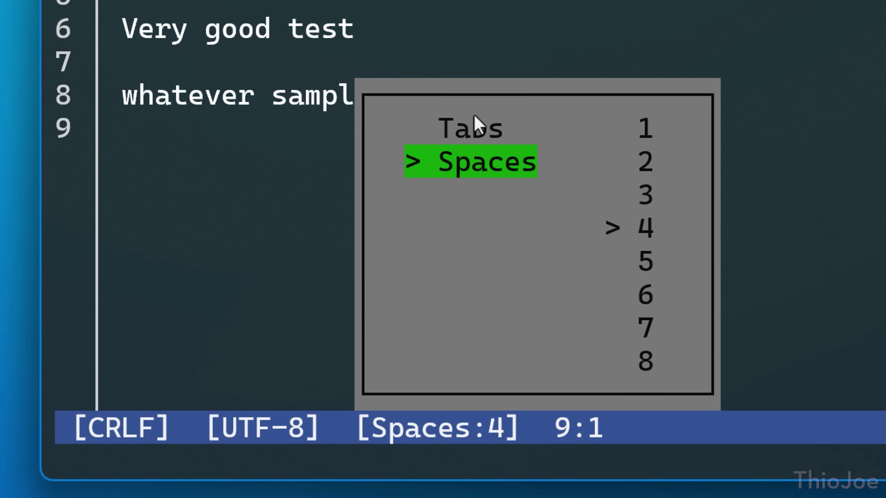
click(483, 137)
click(277, 173)
key(Tab)
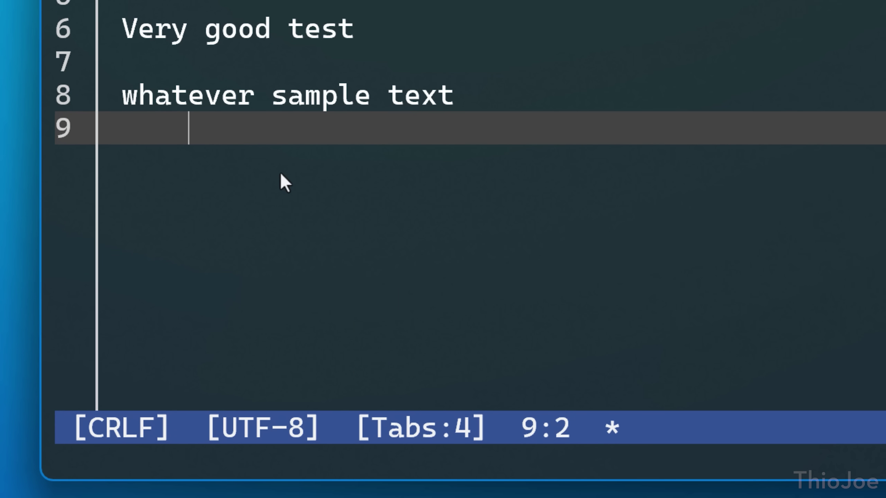
text(asdf)
key(Return)
key(Tab)
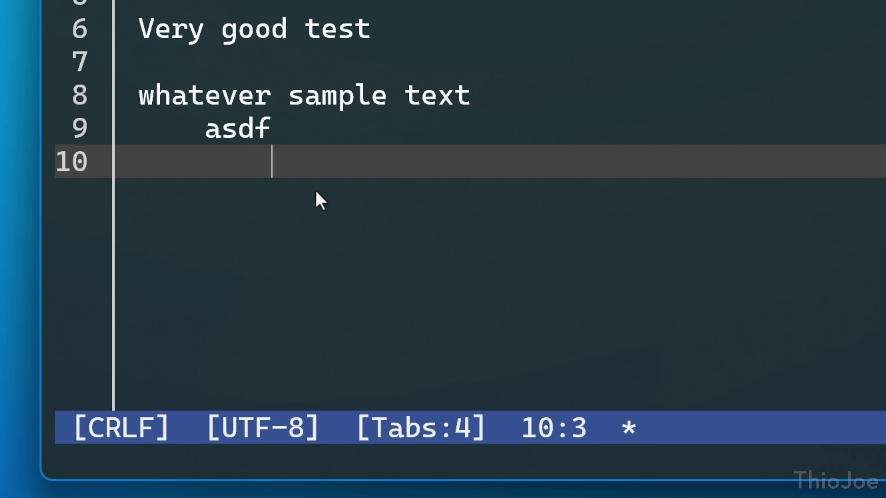
text(asfdasfd)
Step: Try indent widths 5, 6, 7 and Spaces, then settle on Tabs with width 4
click(430, 428)
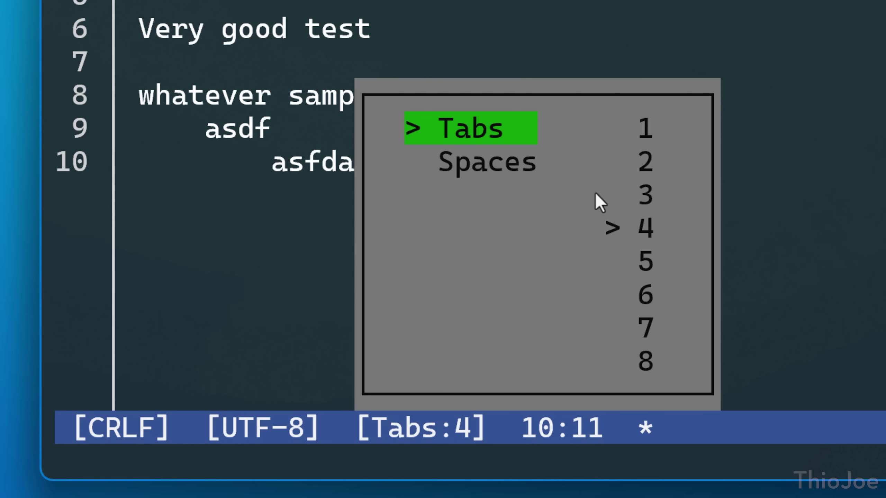
click(646, 271)
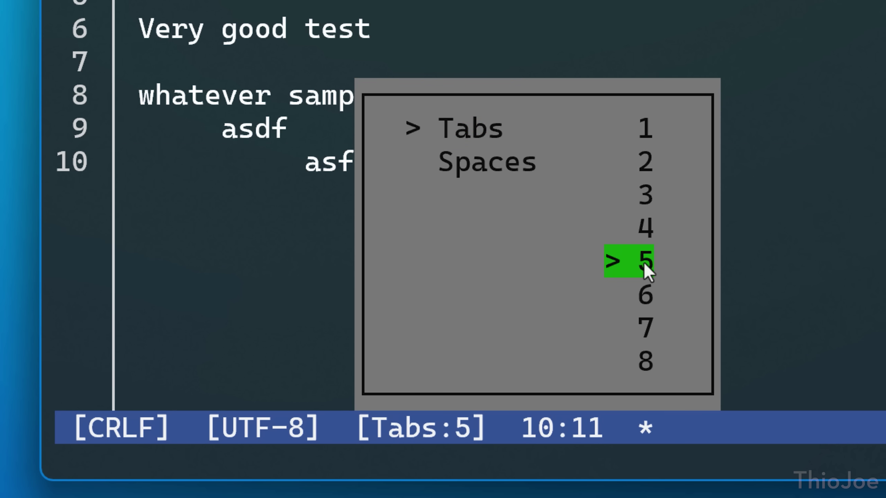
click(641, 298)
click(641, 328)
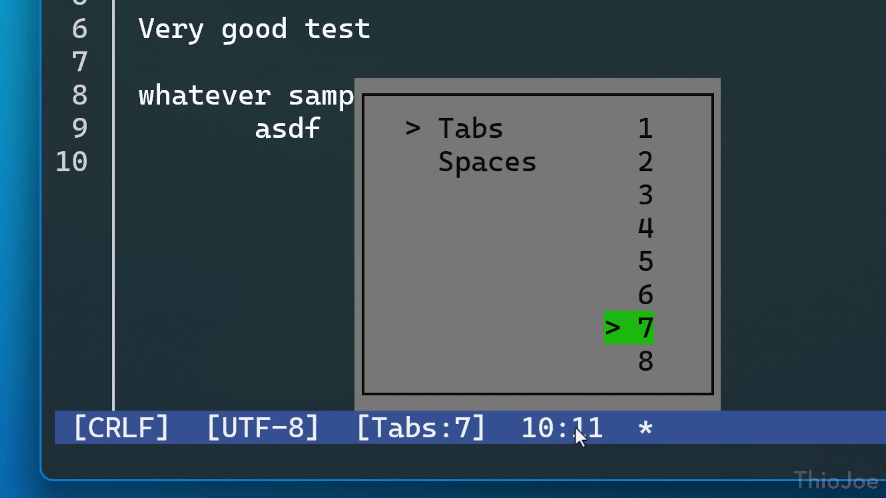
click(392, 422)
click(478, 424)
click(642, 230)
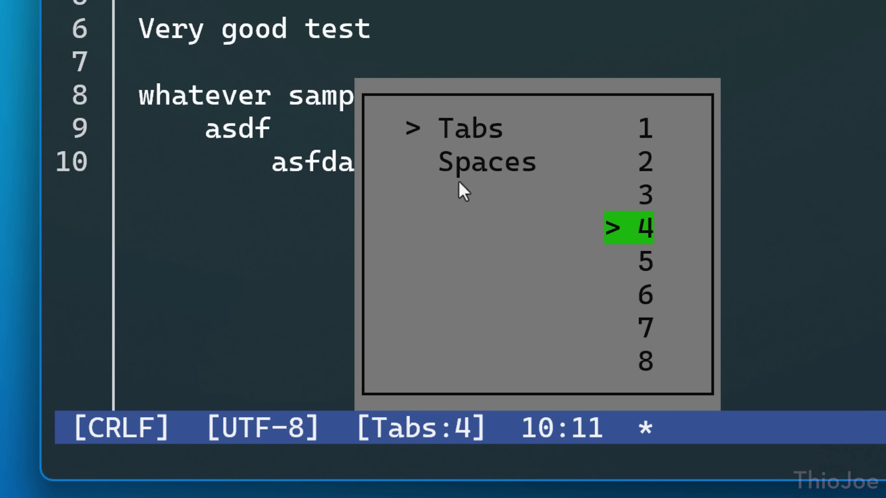
click(473, 162)
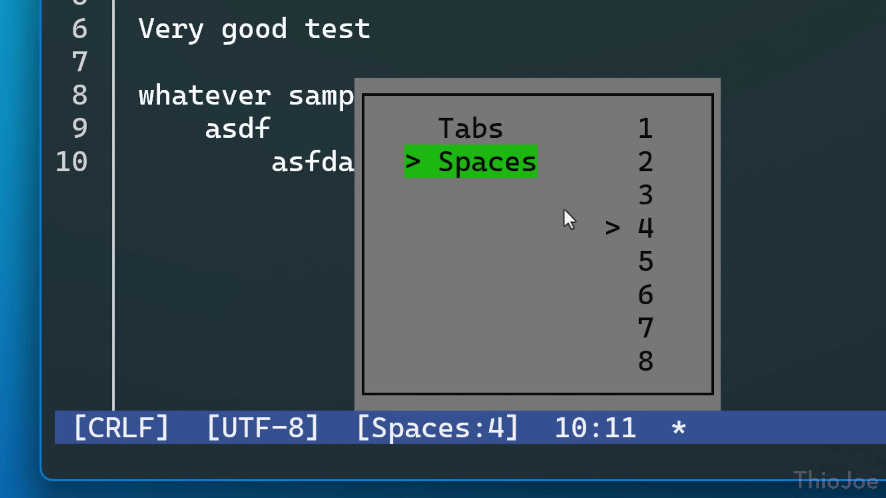
click(481, 132)
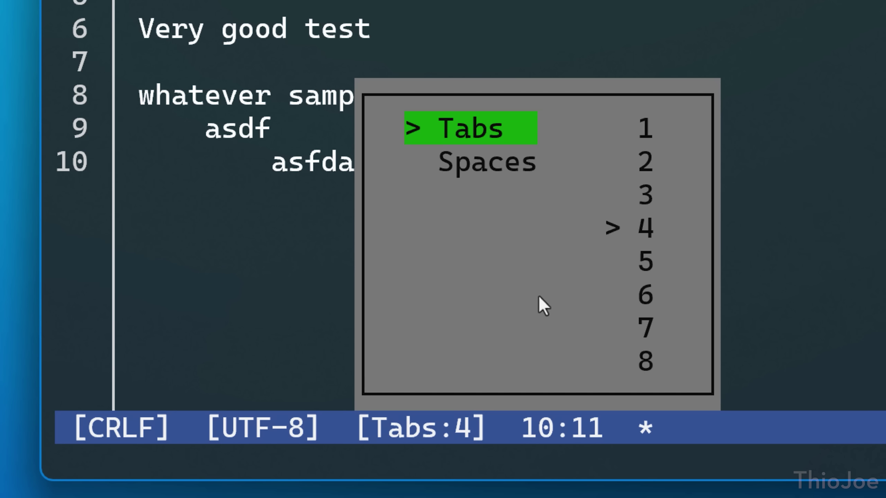
click(645, 232)
key(Return)
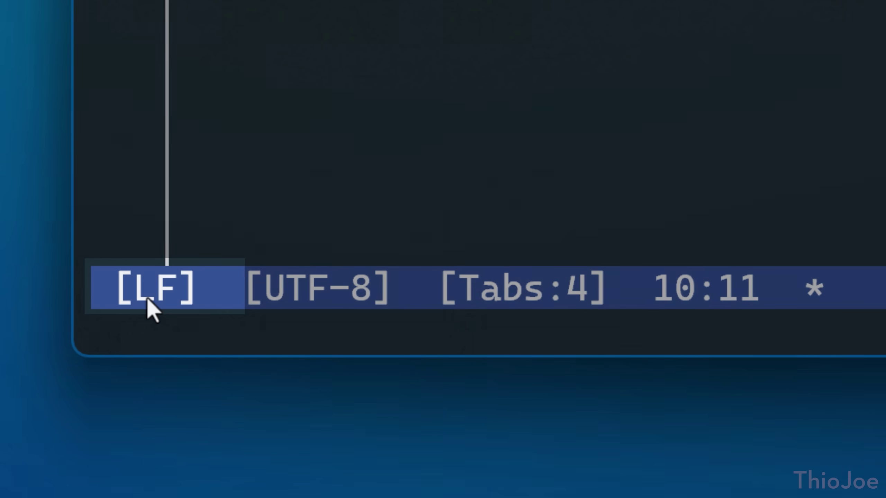
click(126, 355)
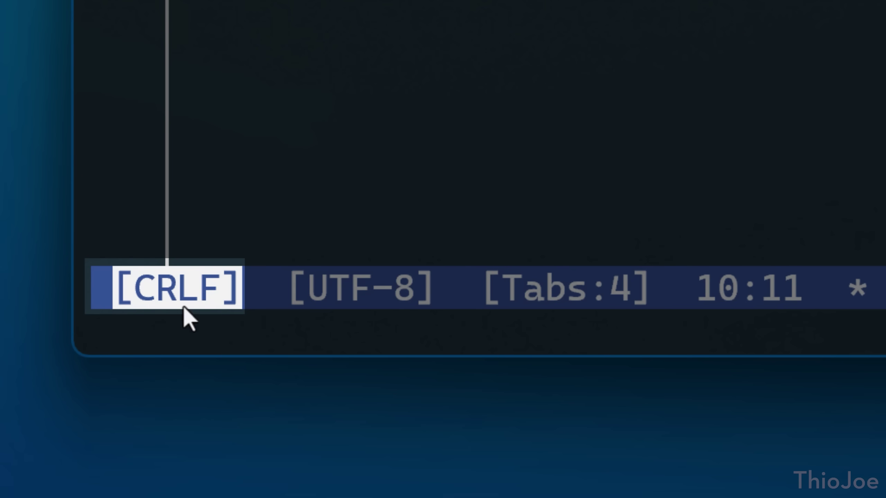
click(163, 358)
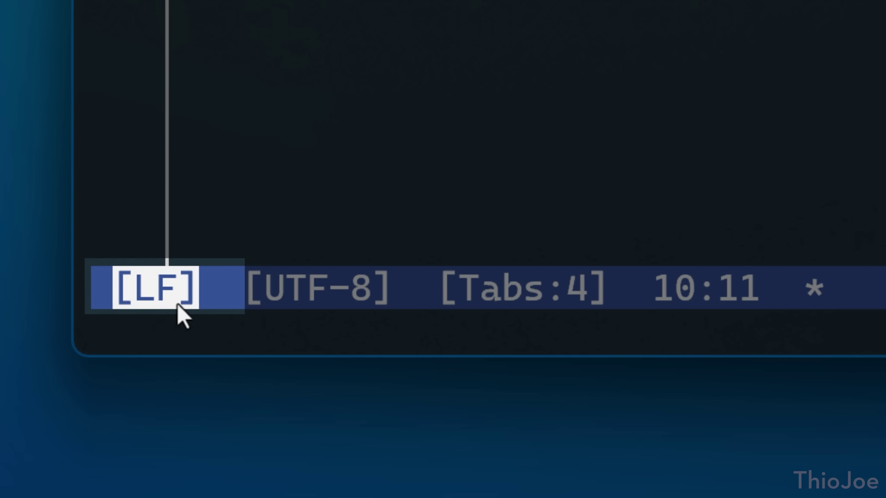
click(177, 301)
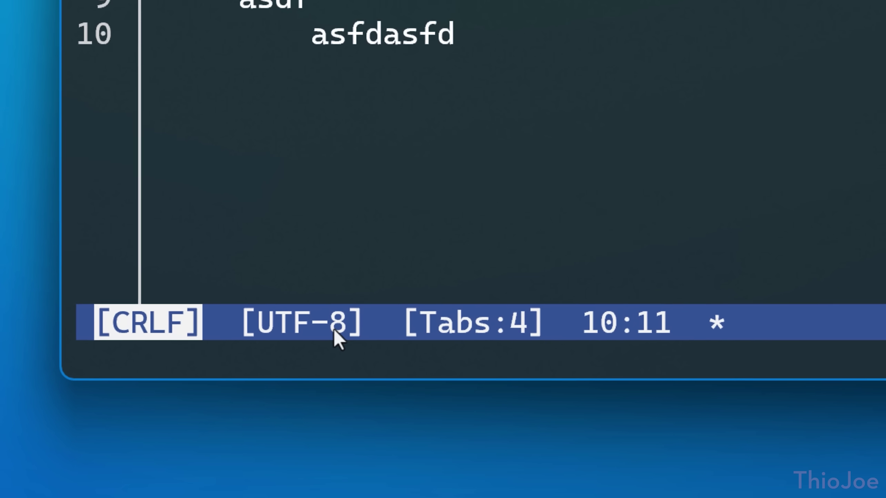
click(402, 295)
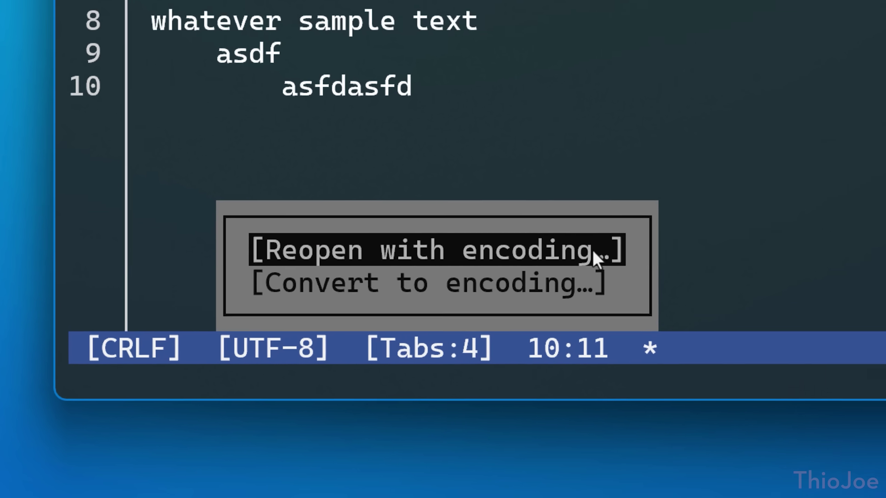
click(625, 225)
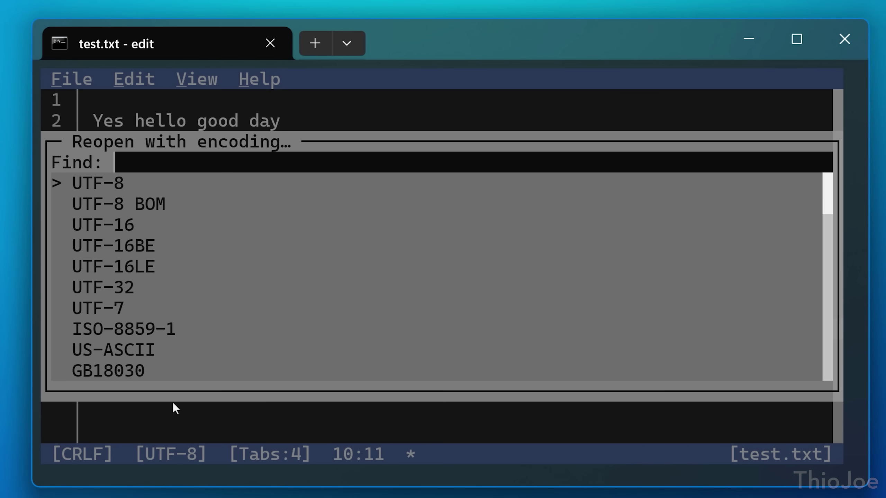
key(Return)
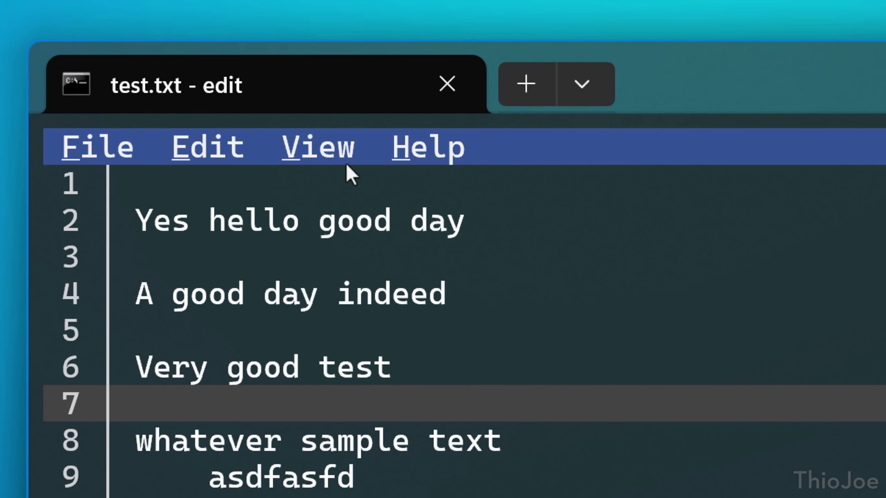
click(346, 154)
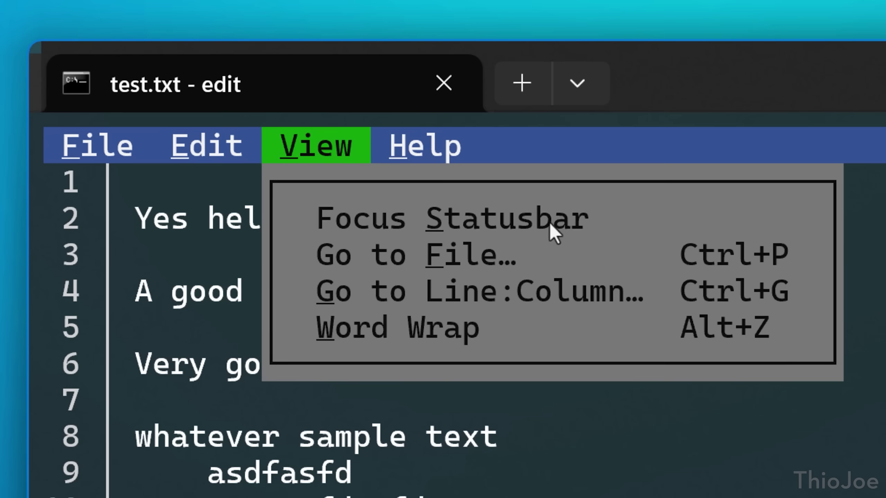
Step: Jump to line 10 of test.txt, first entering 10:5, then 10
click(579, 230)
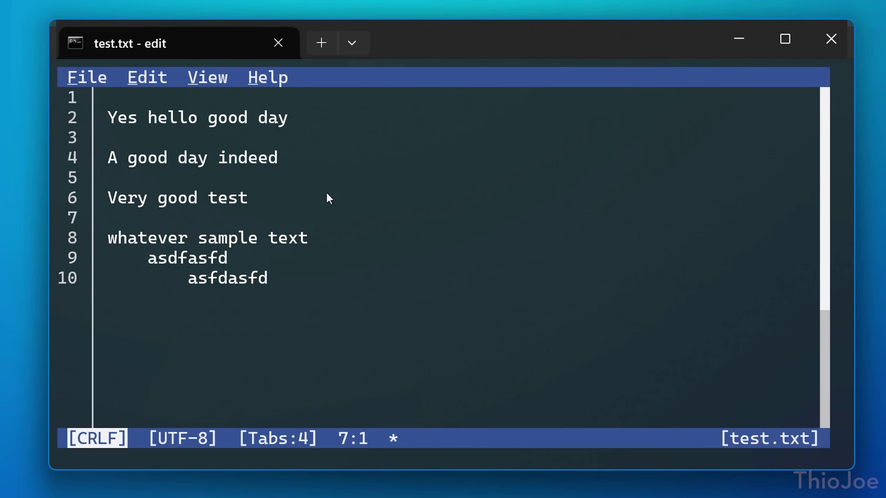
click(310, 200)
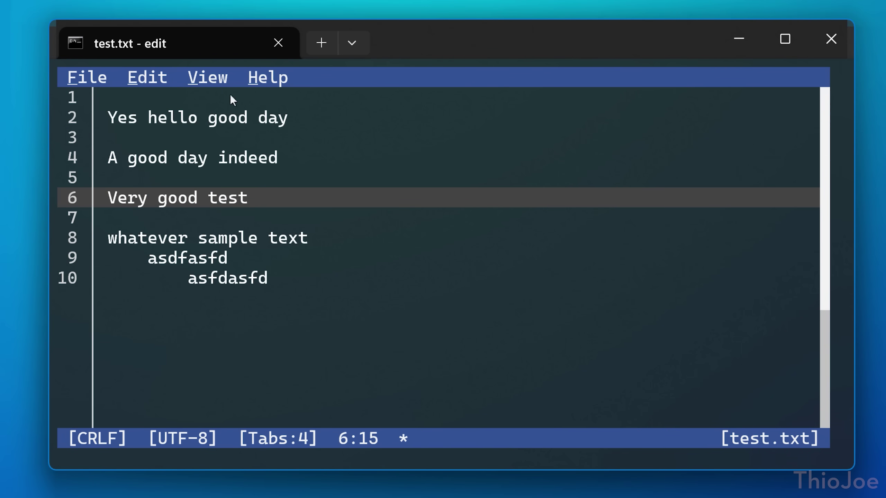
click(216, 77)
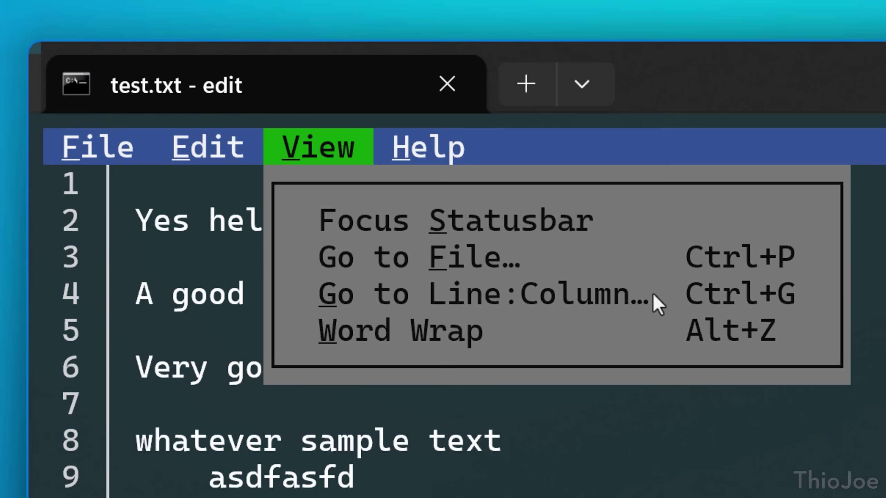
click(652, 295)
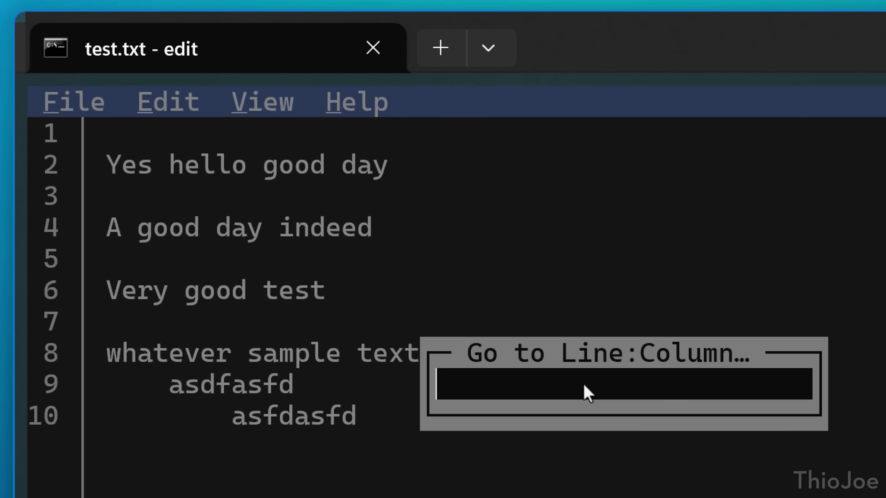
text(10:)
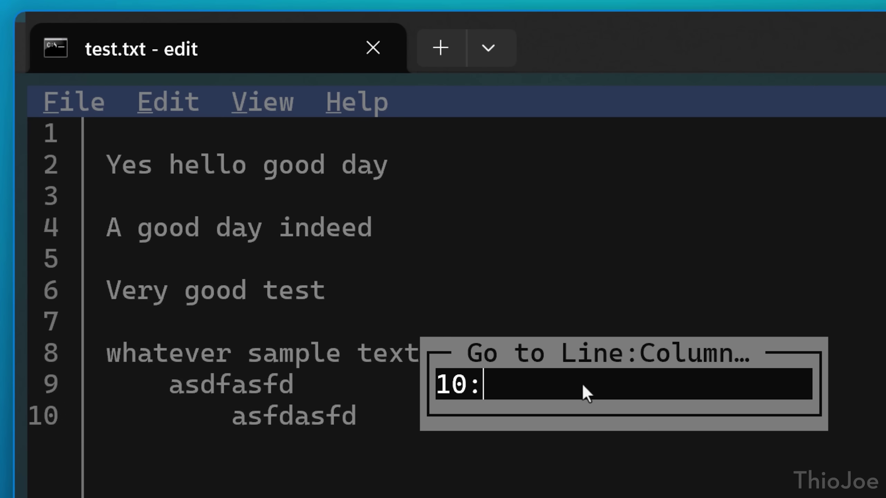
text(5)
key(Return)
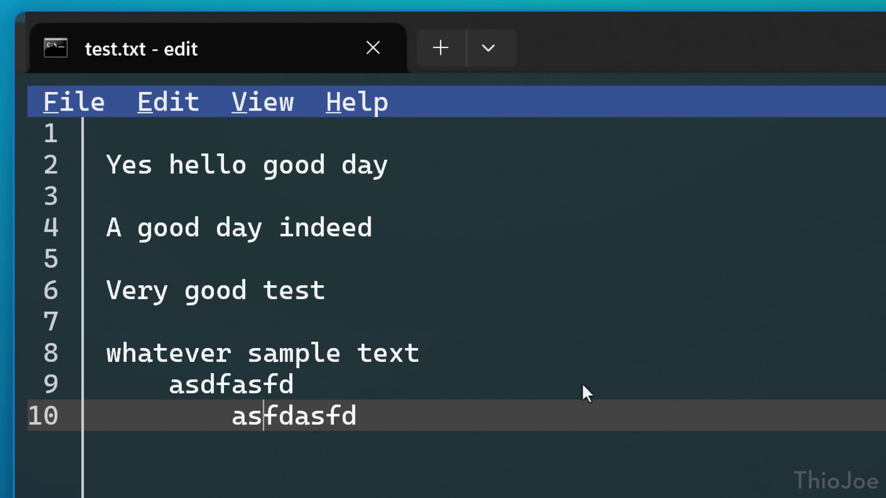
click(269, 101)
click(339, 234)
text(10)
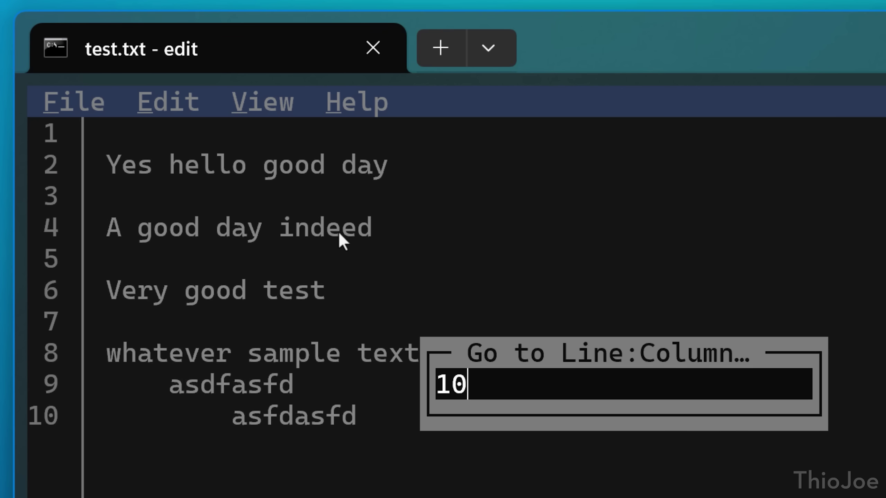
key(Return)
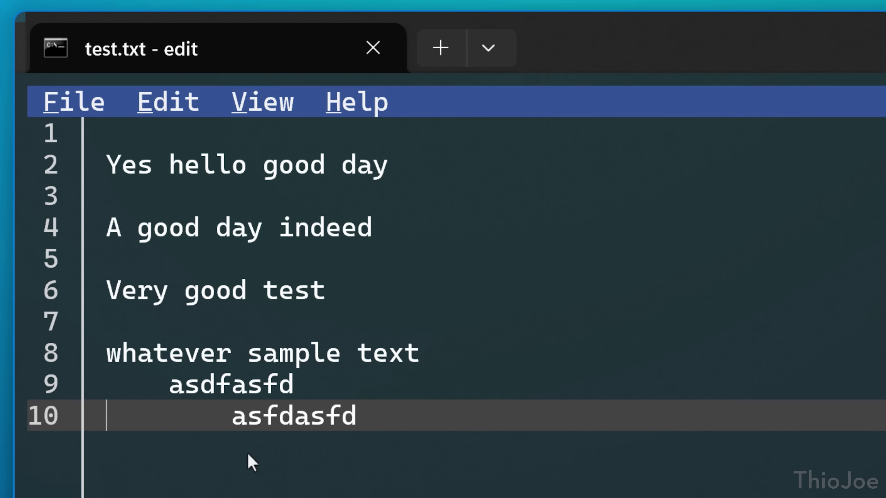
Step: Turn on Word Wrap from the View menu
click(280, 101)
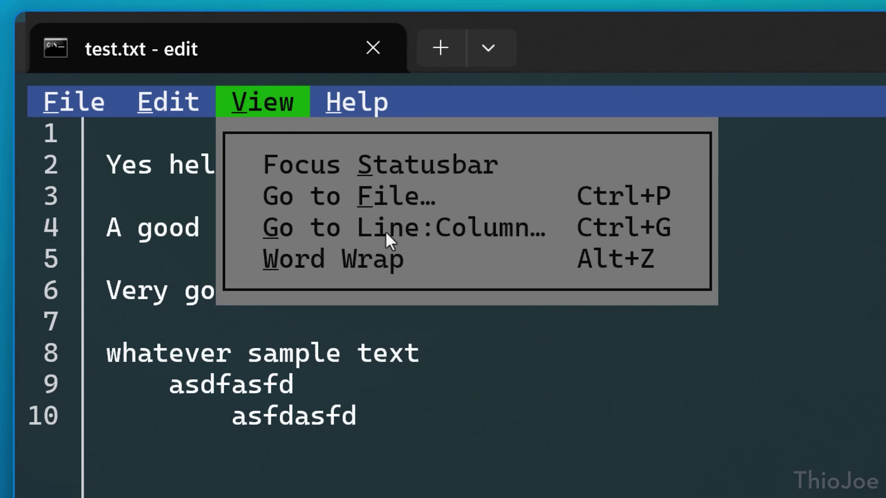
click(423, 258)
click(282, 103)
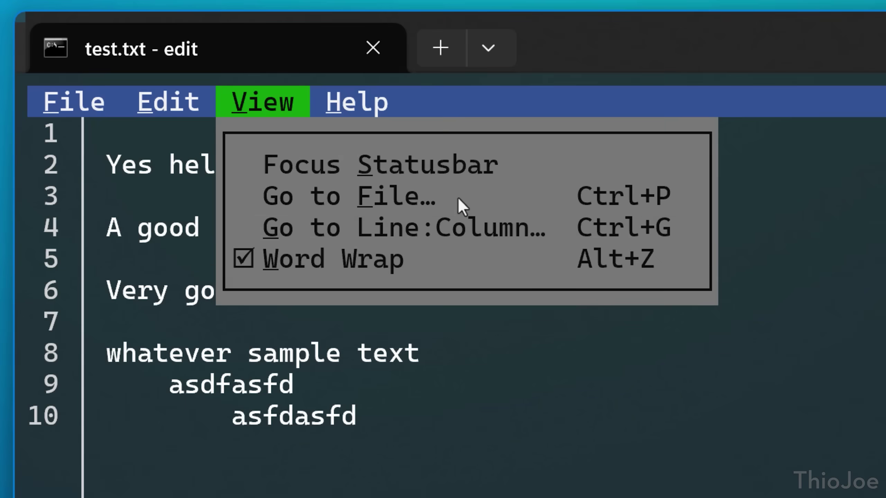
click(465, 198)
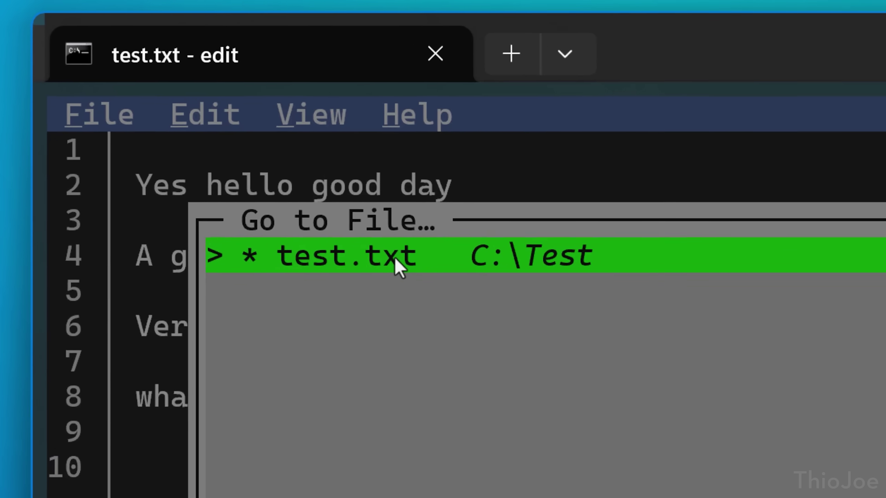
Step: Create a new blank Untitled-1.txt document
click(235, 156)
click(69, 69)
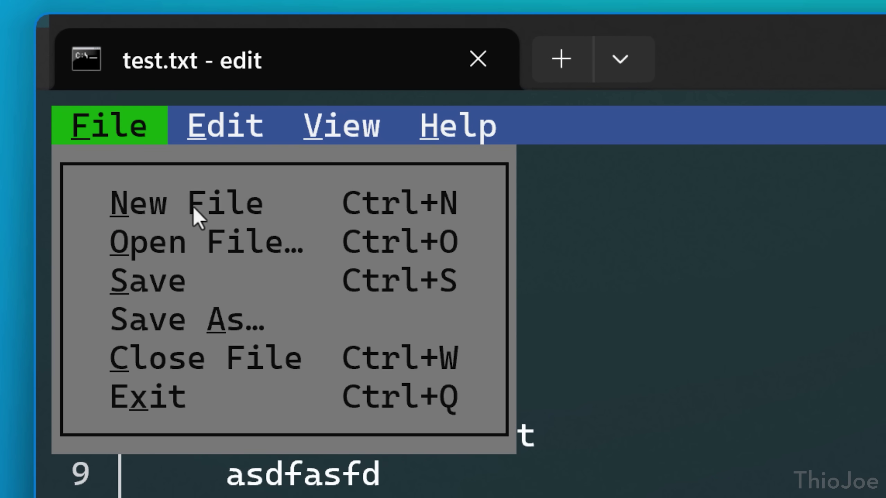
click(278, 208)
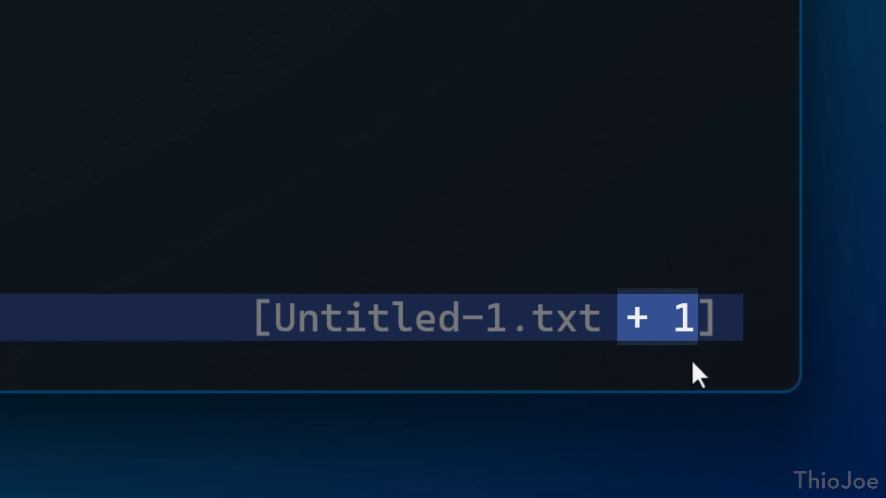
Step: Switch to test.txt, then Untitled-1.txt, then back to test.txt via the open-files list
click(619, 319)
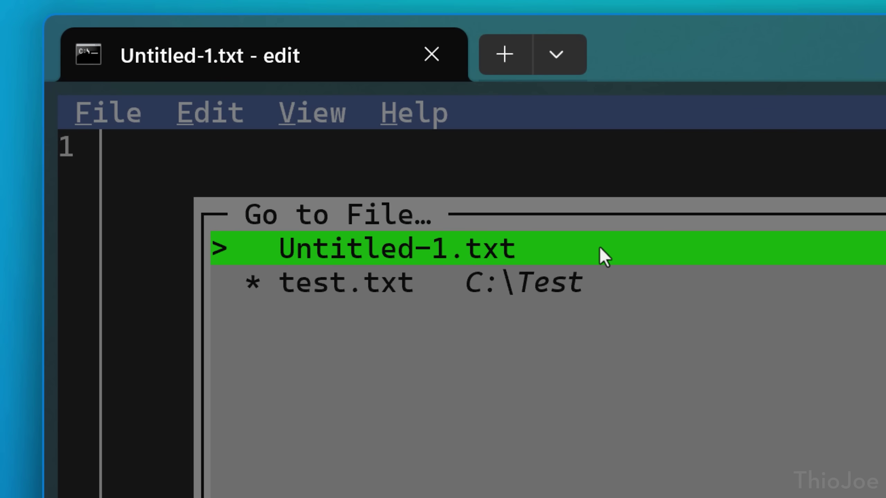
click(467, 283)
click(466, 283)
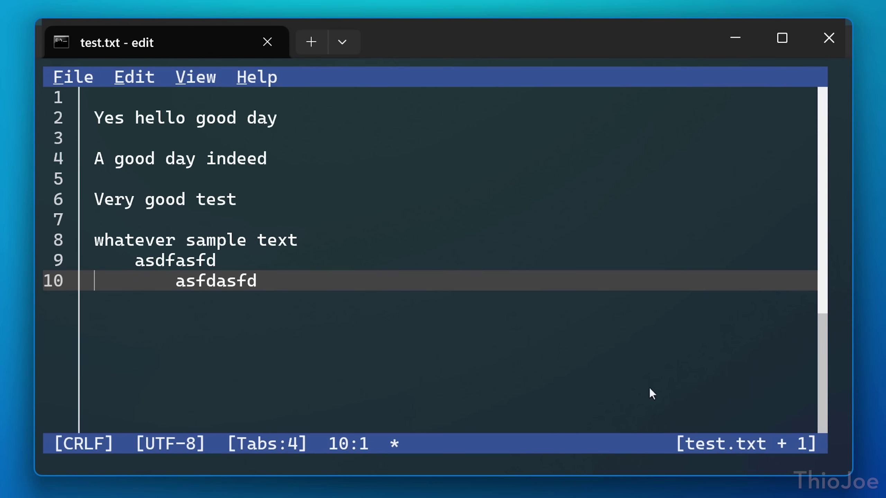
click(719, 446)
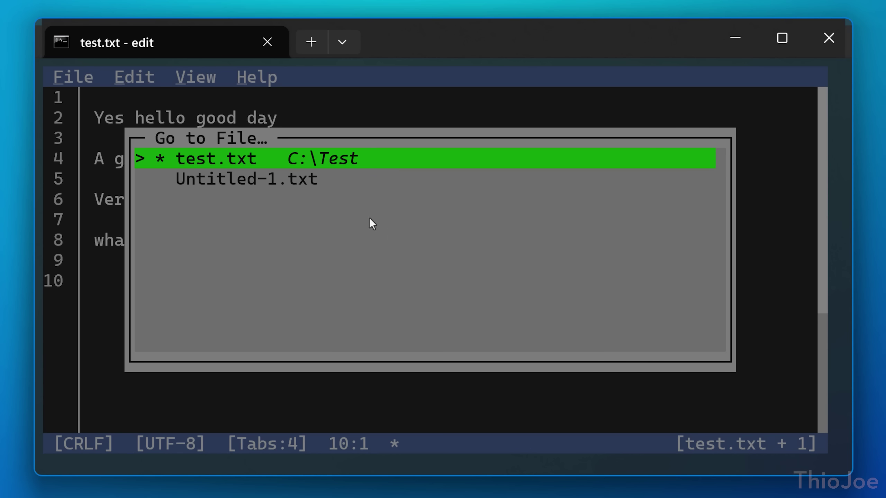
click(312, 185)
click(312, 185)
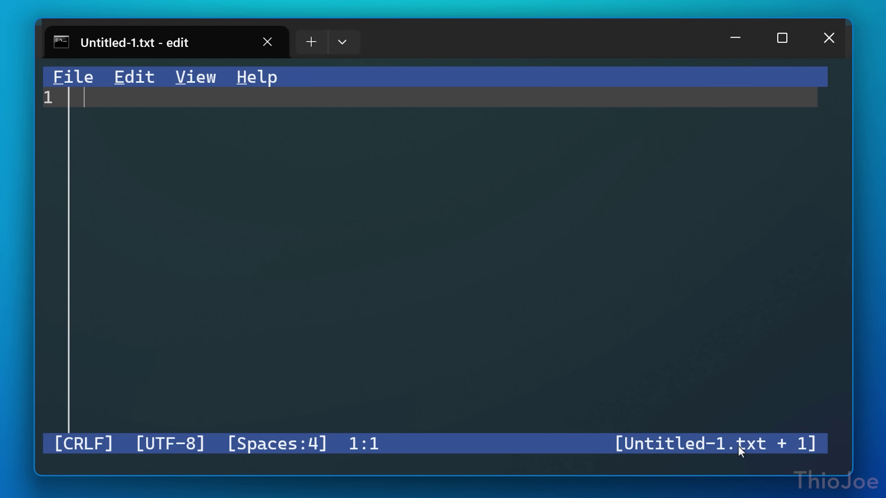
click(739, 448)
click(303, 182)
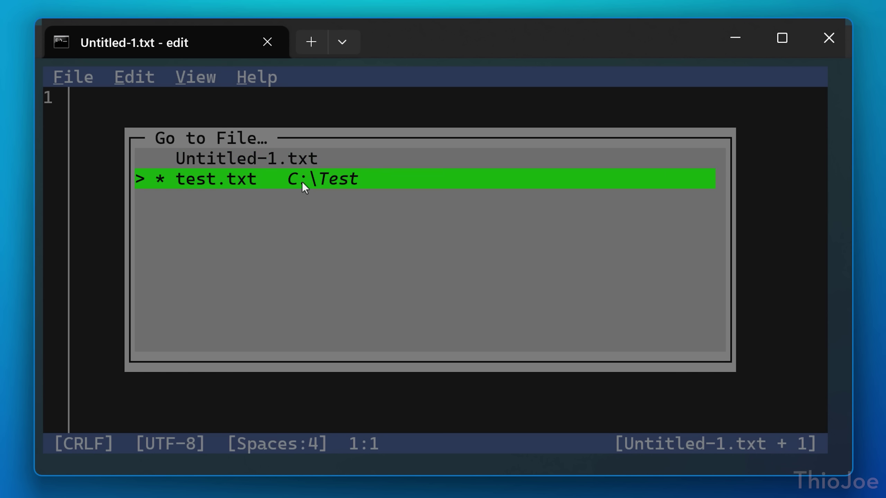
click(302, 182)
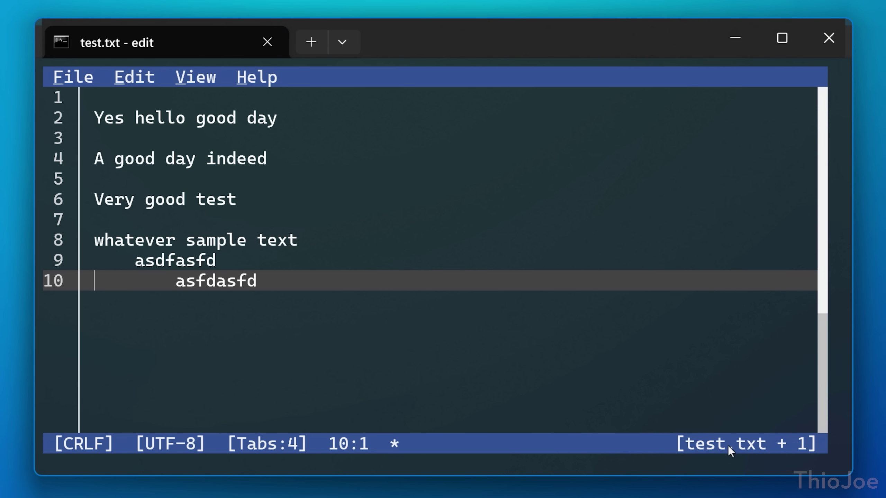
click(73, 80)
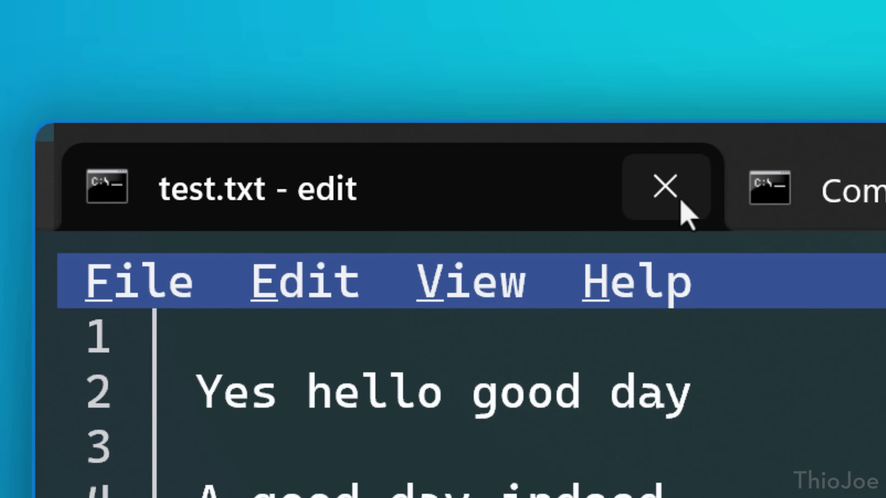
Step: Close the editor tab and show Edit's command-line help at the prompt
click(681, 202)
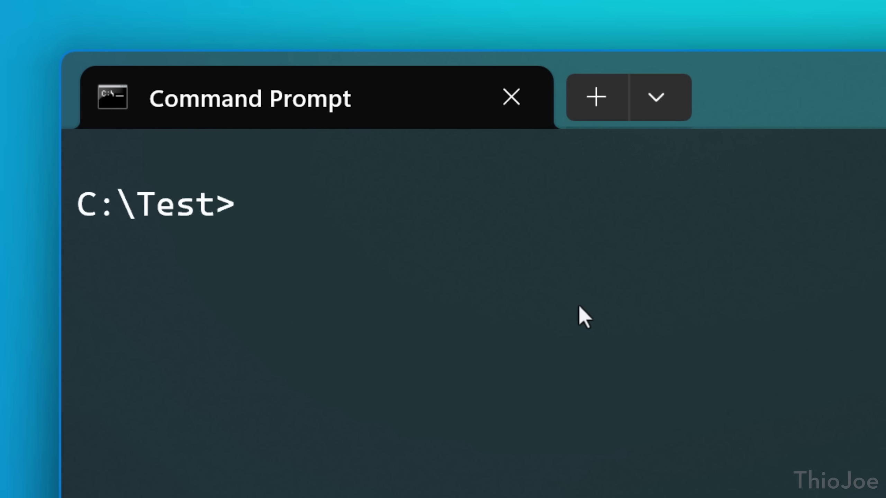
text(edit tes)
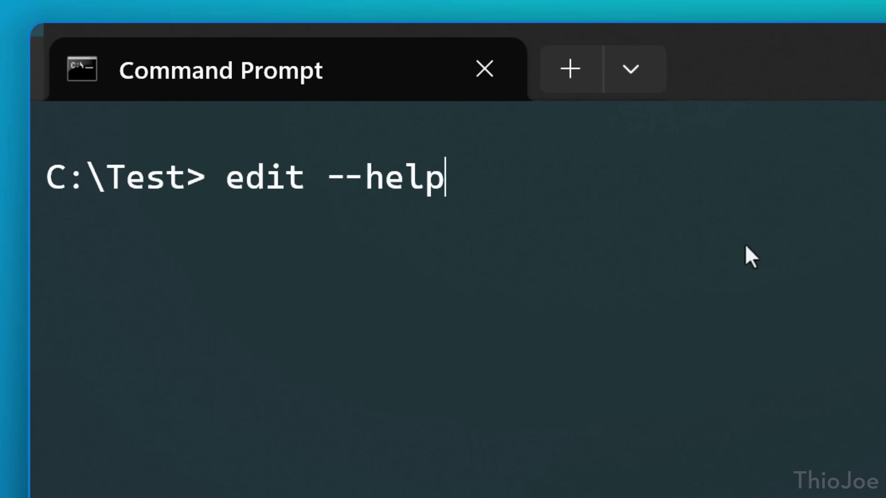
key(Return)
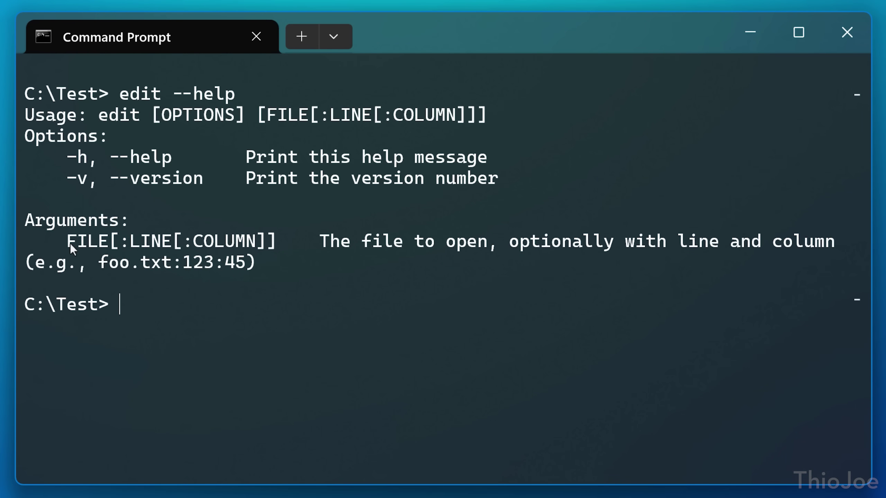
Step: Copy the FILE[:LINE[:COLUMN]] syntax and run 'edit test.txt:5' to open line 5
drag(70, 244, 273, 242)
key(ctrl+c)
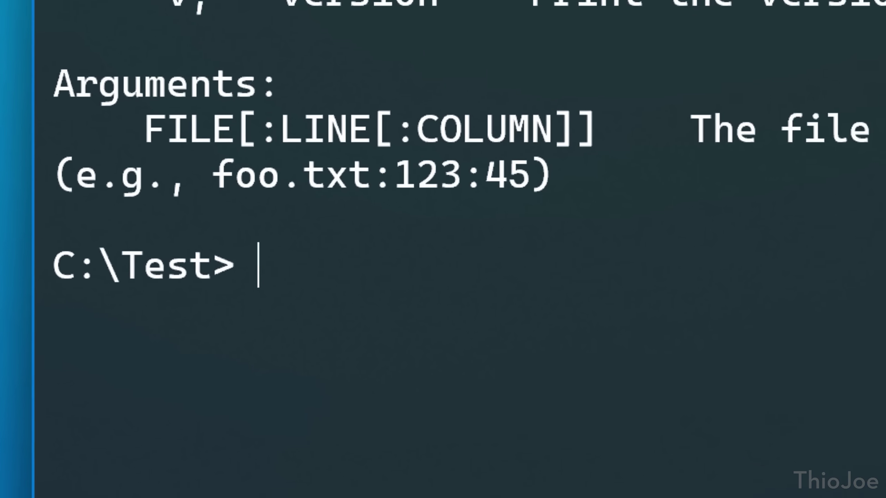
text(edit test.txt:5:5)
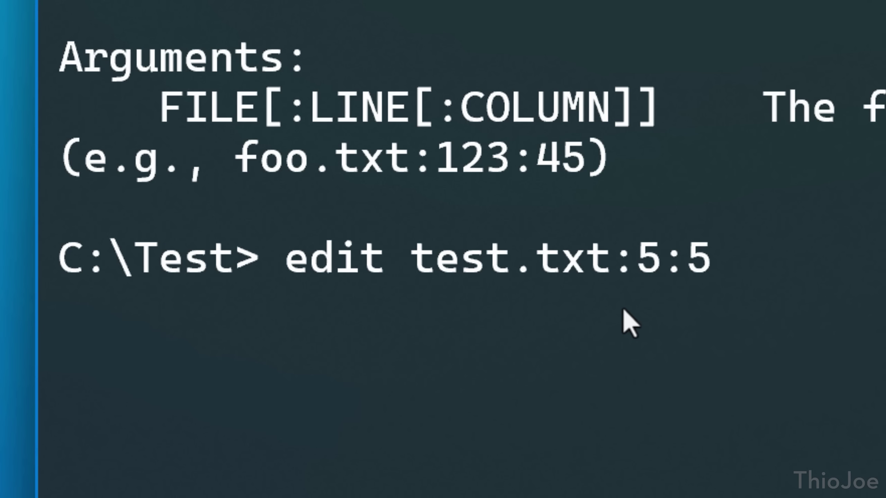
key(BackSpace)
key(BackSpace)
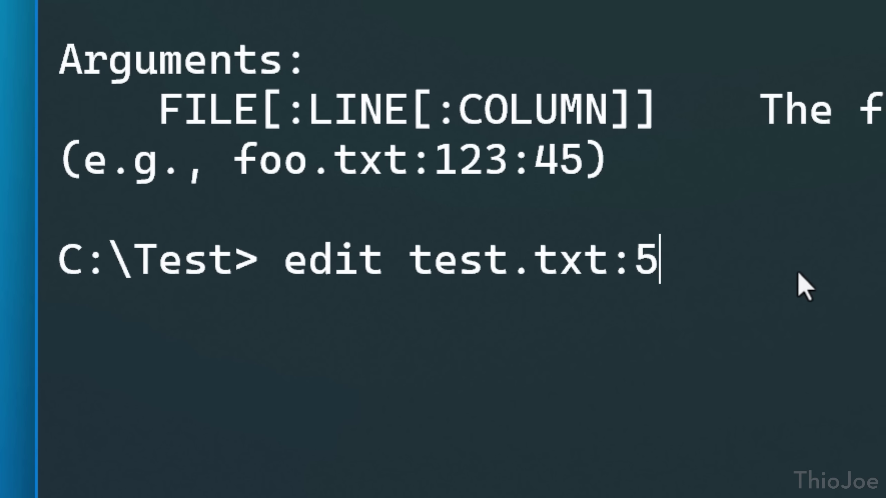
key(Return)
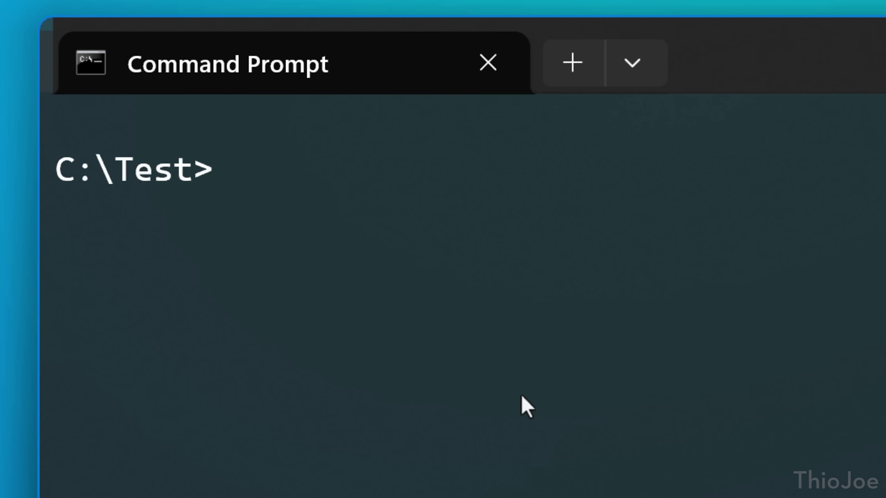
Step: Run 'dir | edit' to open the C:\Test listing in Edit, then select it all
text(dir | edit)
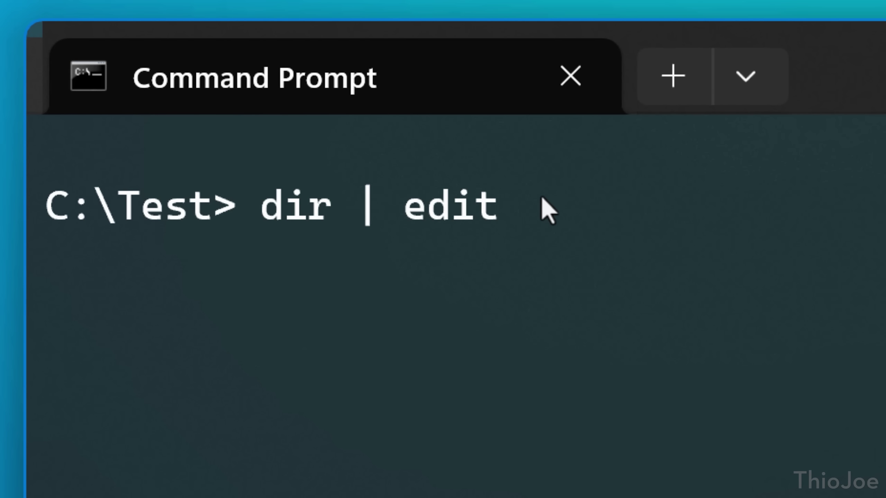
key(Return)
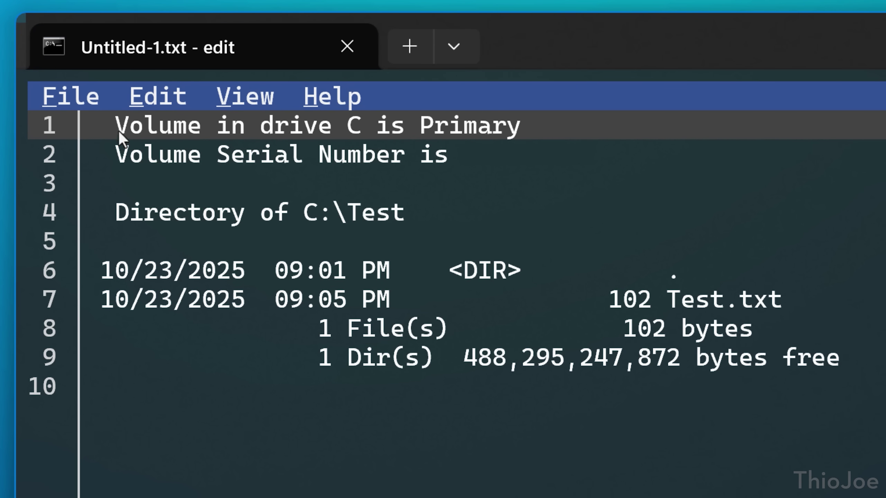
key(ctrl+a)
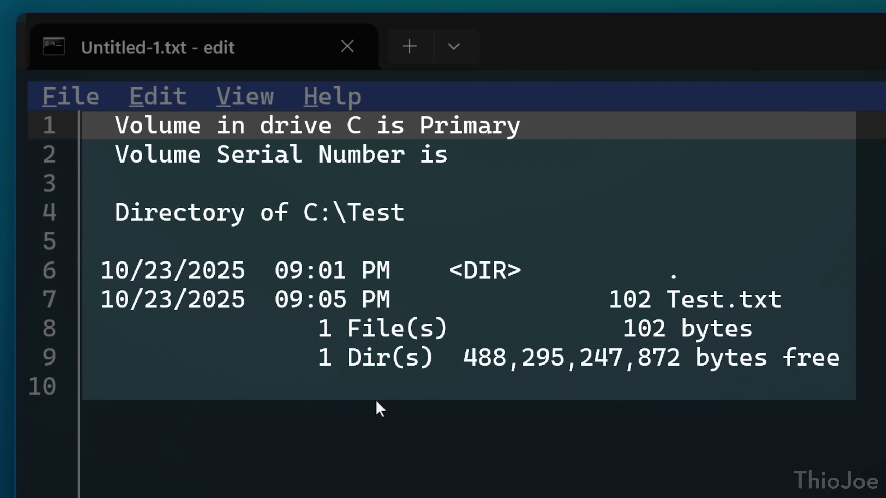